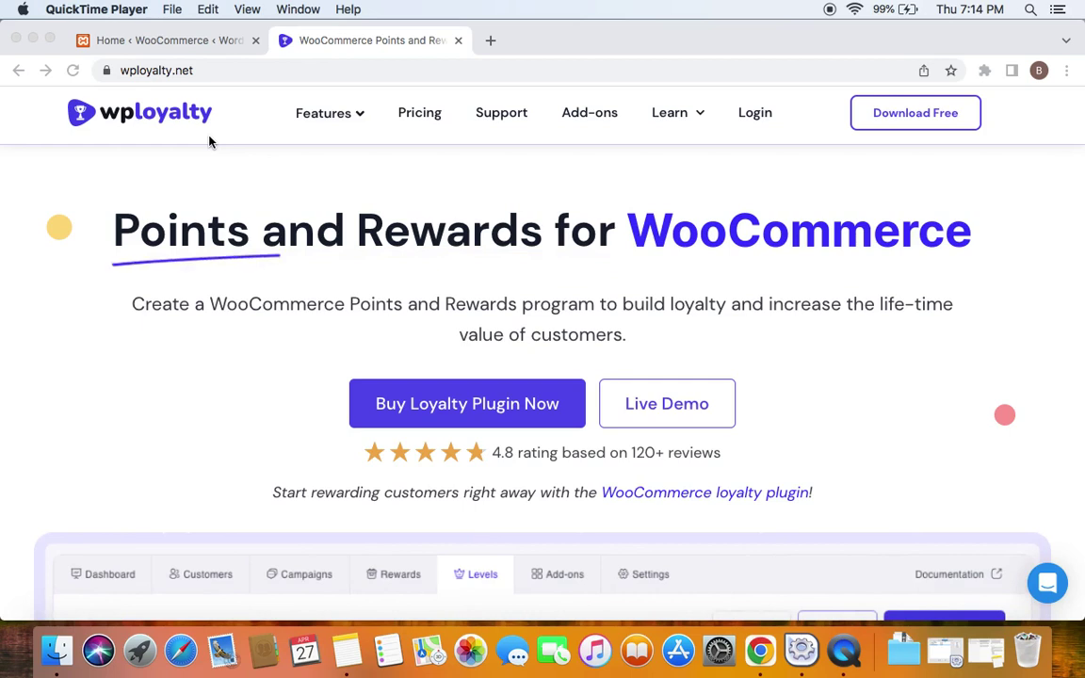
Go to the WPLoyalty Campaigns list in the WordPress admin tab
{"action": "left_click", "coordinate": [208, 140]}
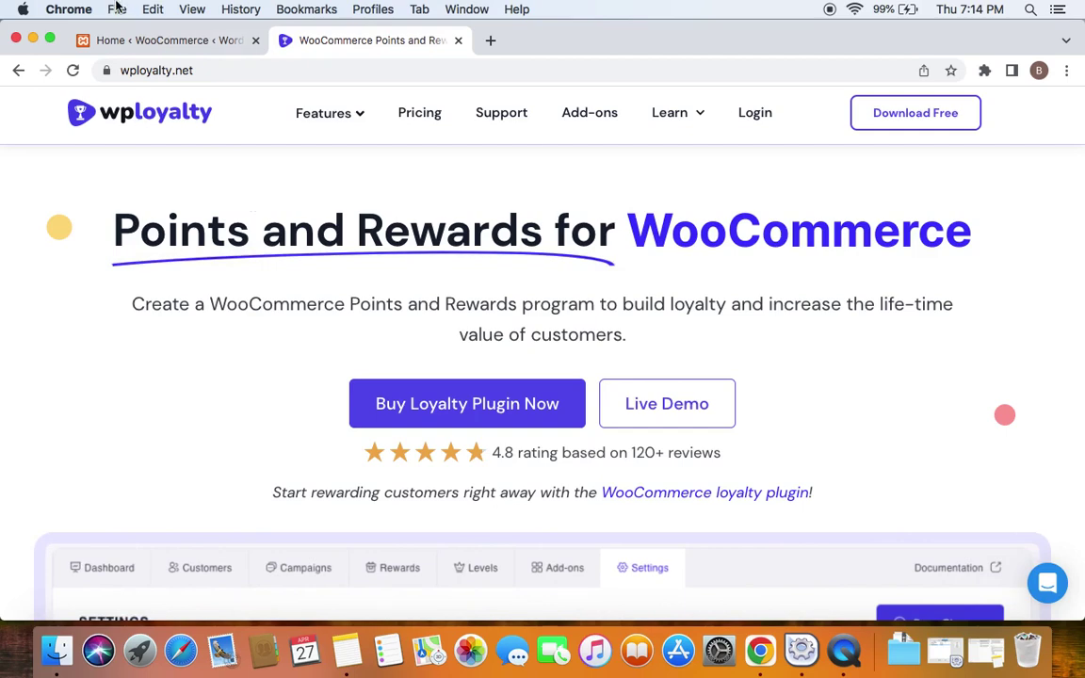
{"action": "left_click", "coordinate": [142, 42]}
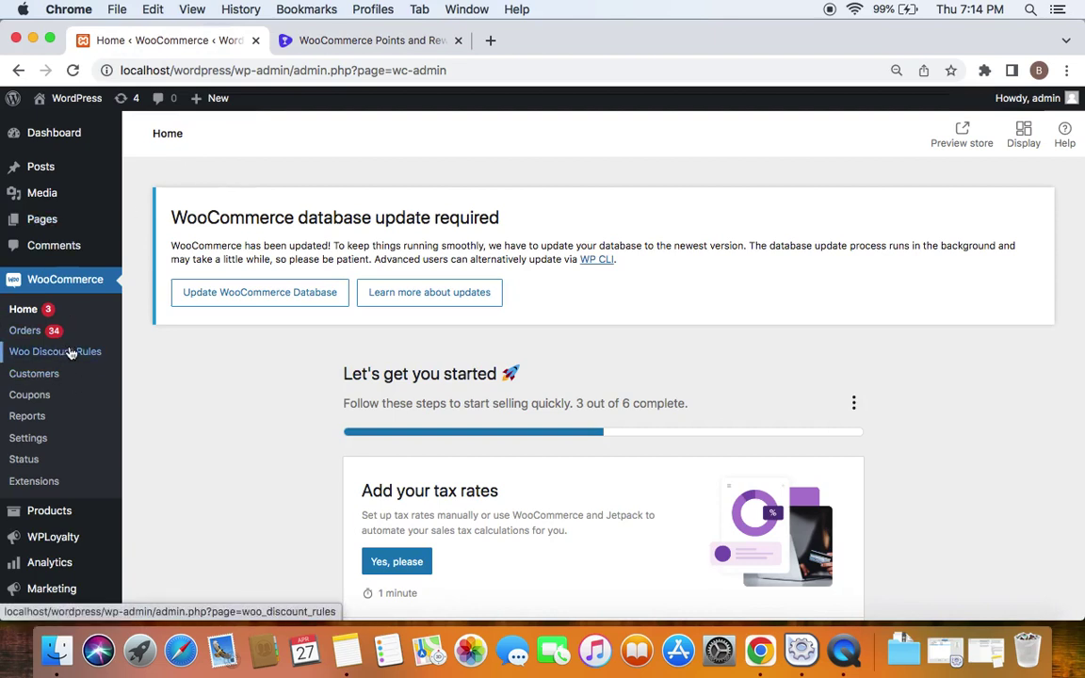
{"action": "left_click", "coordinate": [68, 543]}
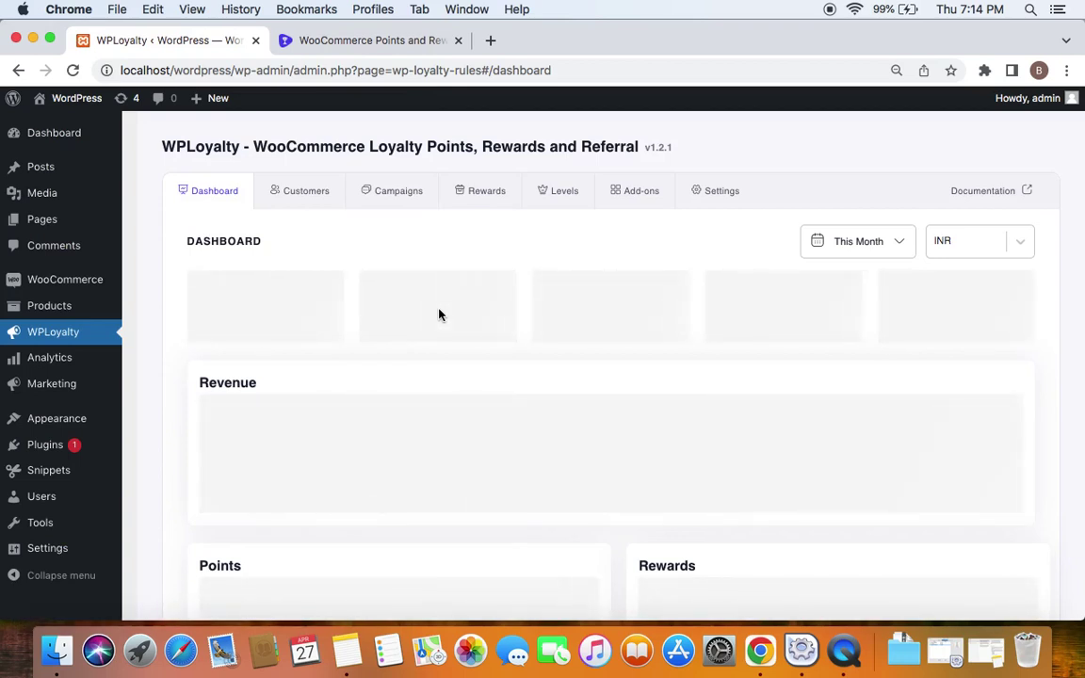
{"action": "left_click", "coordinate": [385, 207]}
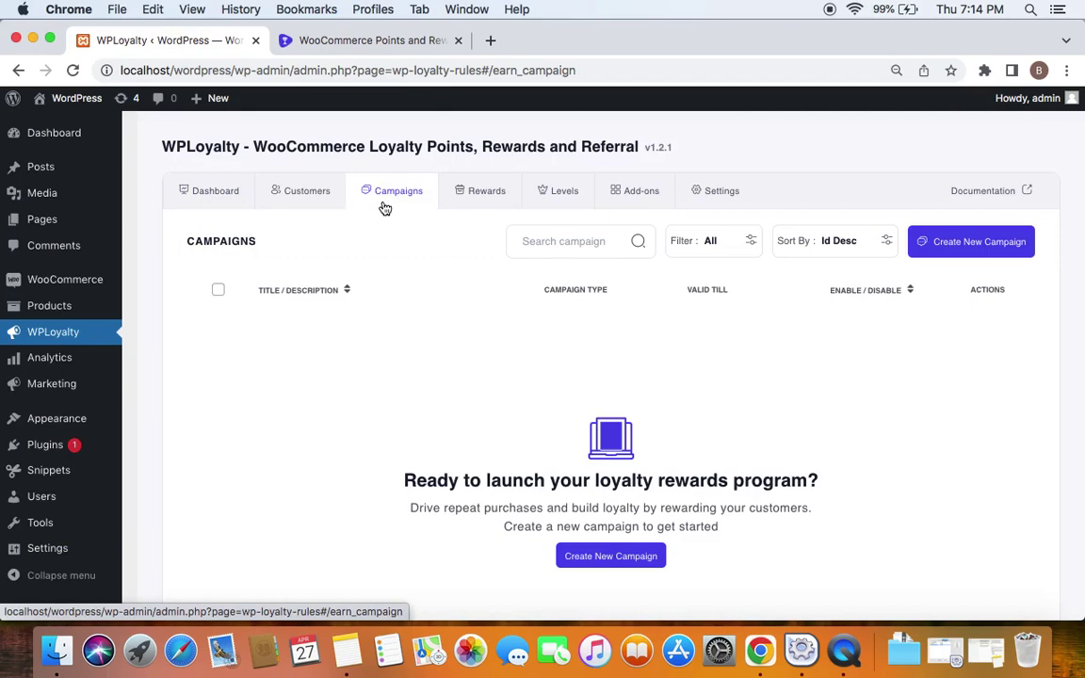
Start a new campaign and pick the Achievement campaign type
{"action": "left_click", "coordinate": [995, 250]}
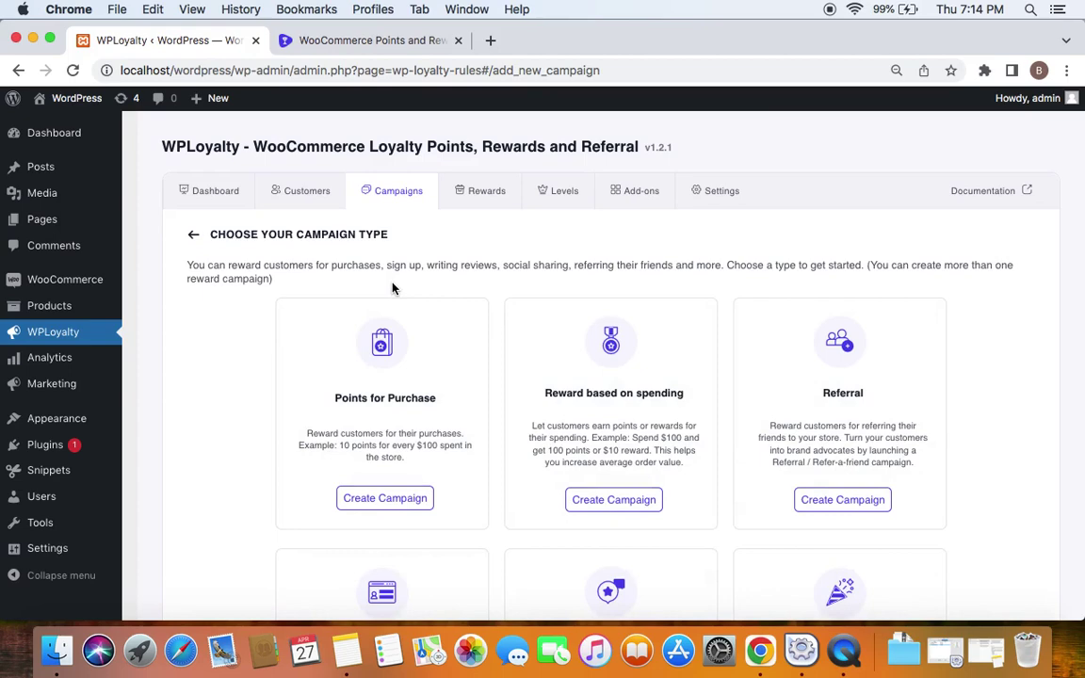
{"action": "scroll", "coordinate": [649, 448], "scroll_direction": "down", "scroll_amount": 10}
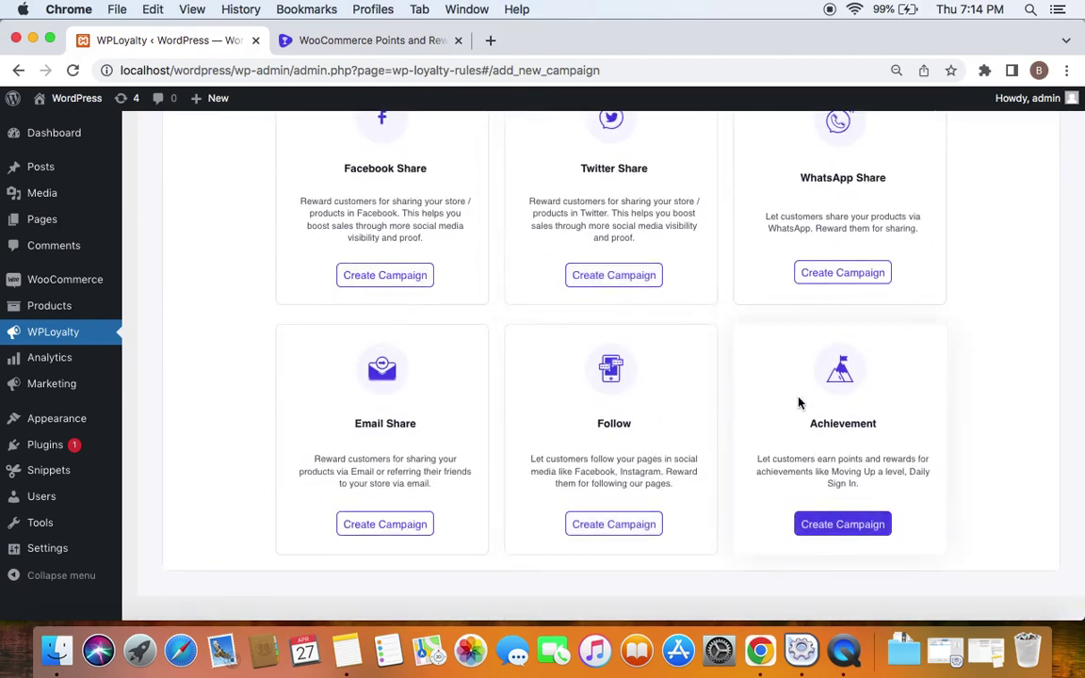
{"action": "left_click", "coordinate": [846, 534]}
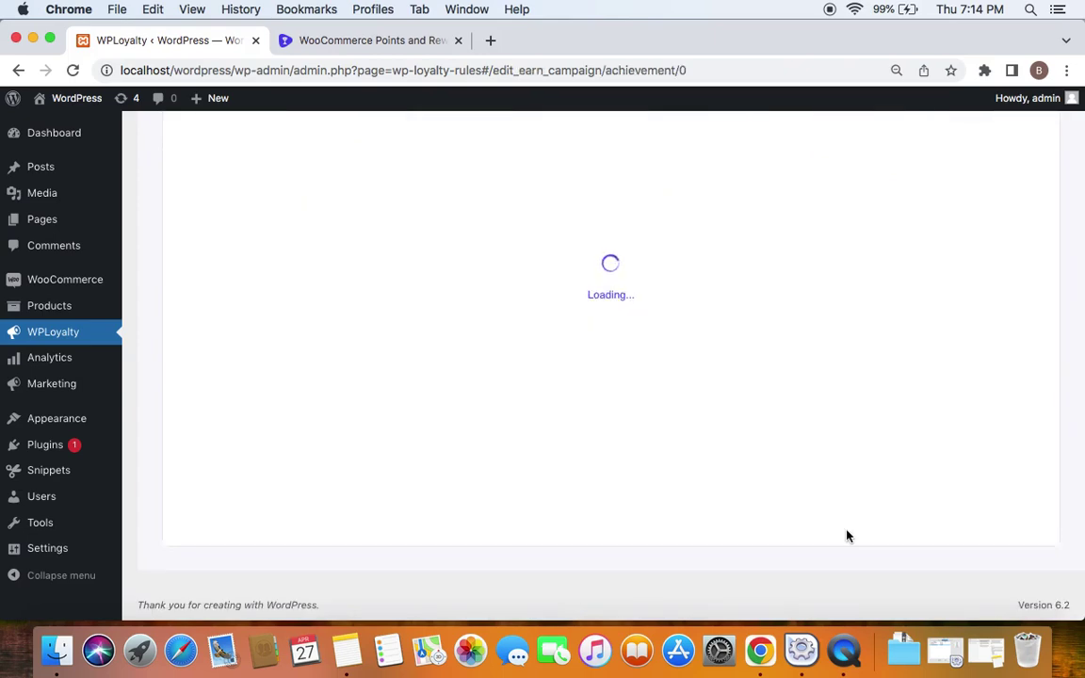
Name the campaign 'Get 10 points for Daily Login' with description 'Login everyday to receive 10 points!'
{"action": "scroll", "coordinate": [633, 511], "scroll_direction": "up", "scroll_amount": 3}
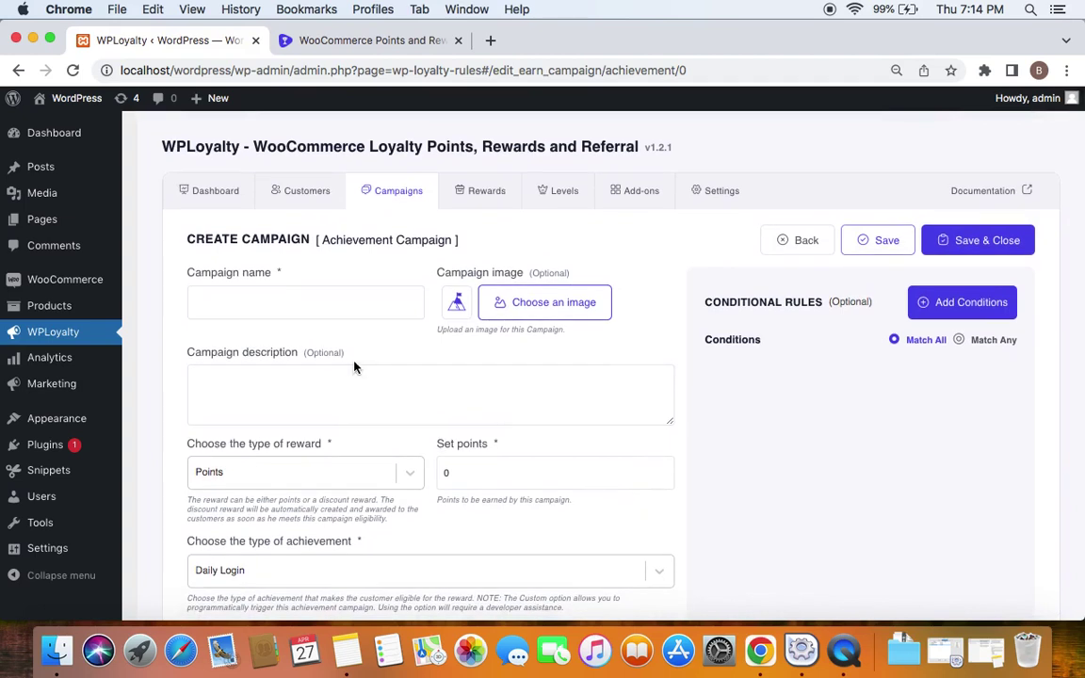
{"action": "left_click", "coordinate": [267, 308]}
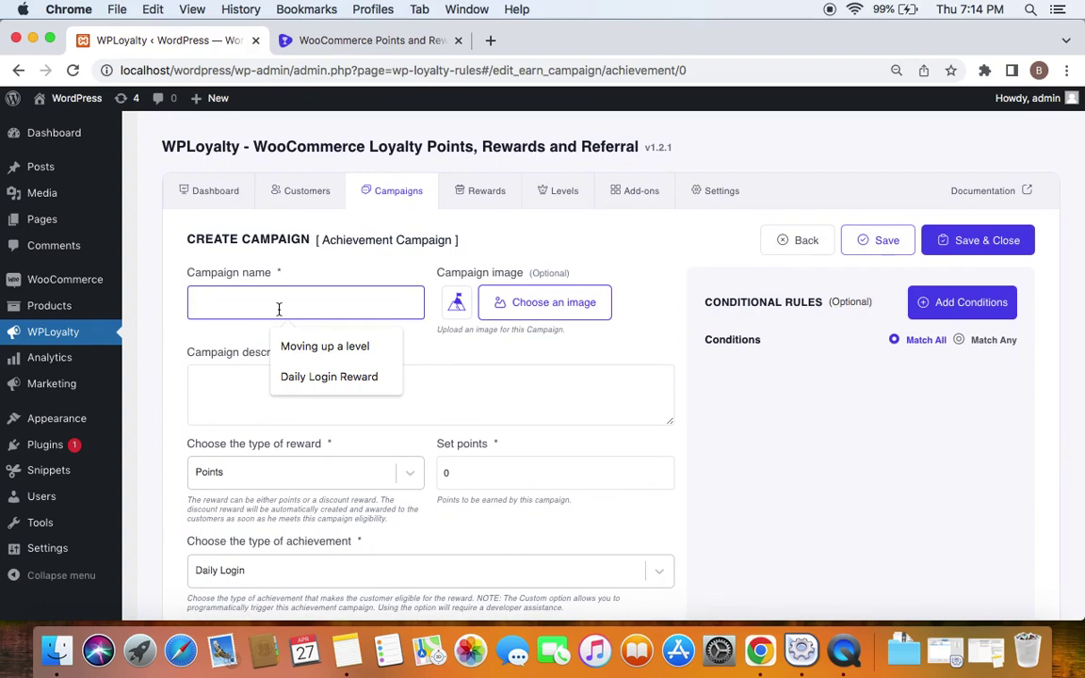
{"action": "type", "text": "Get 10 points for Daily Login"}
{"action": "key", "text": "Tab"}
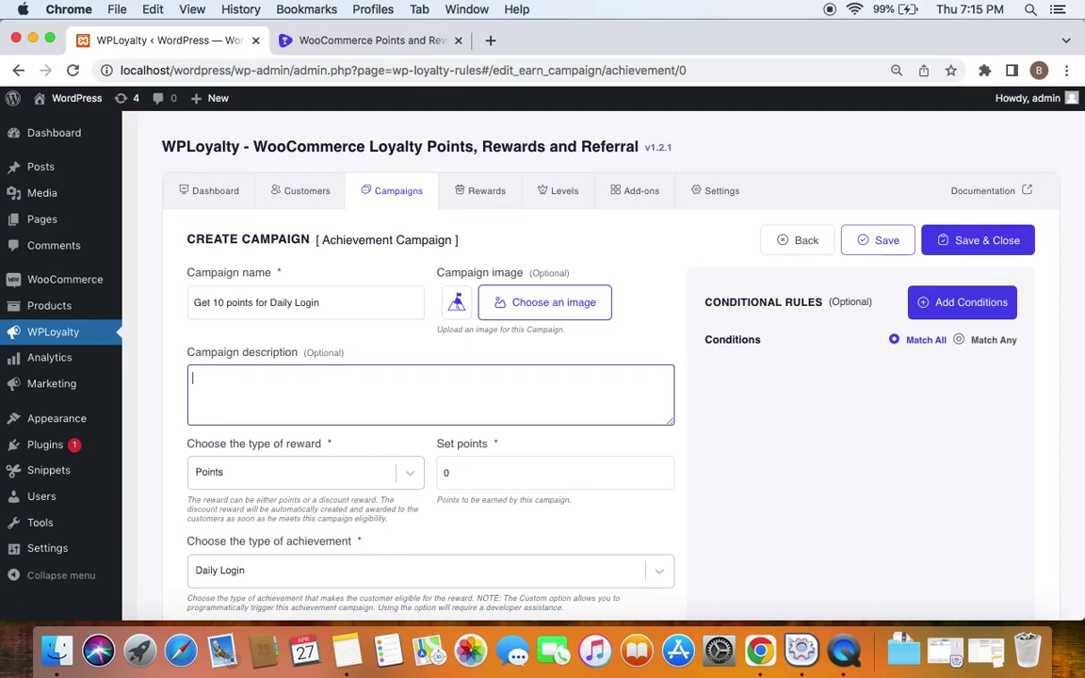
{"action": "type", "text": "Login everyday to receive 10 points!"}
Keep Points as the reward type and set the points to award to 10
{"action": "scroll", "coordinate": [423, 432], "scroll_direction": "down", "scroll_amount": 1}
{"action": "left_click", "coordinate": [423, 432]}
{"action": "left_click", "coordinate": [423, 432]}
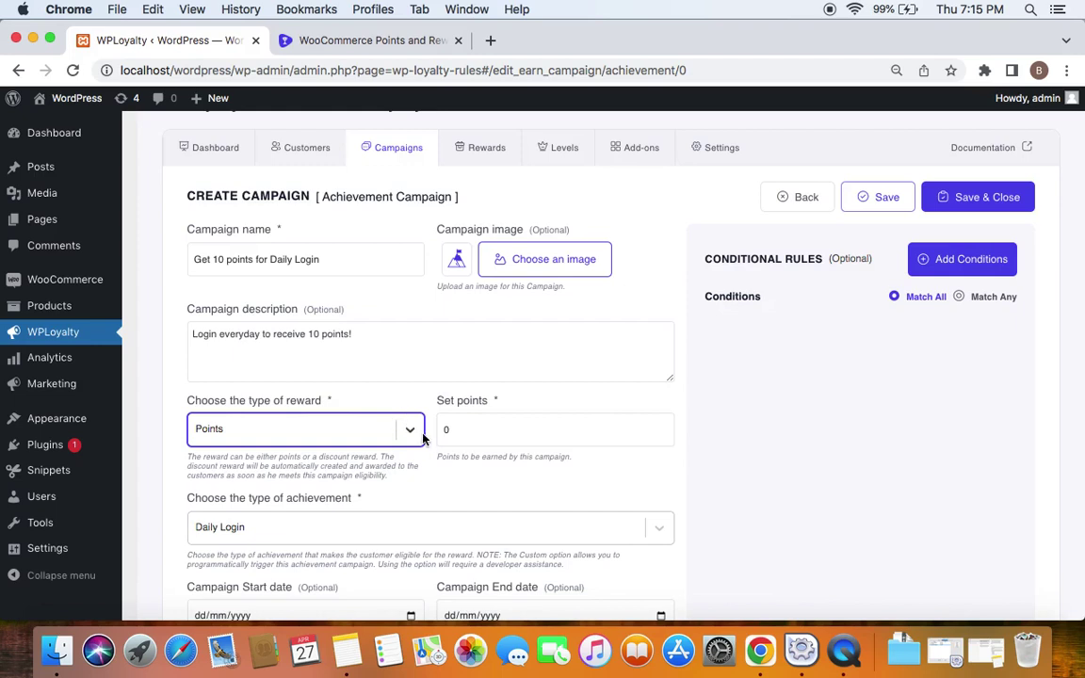
{"action": "left_click", "coordinate": [414, 431]}
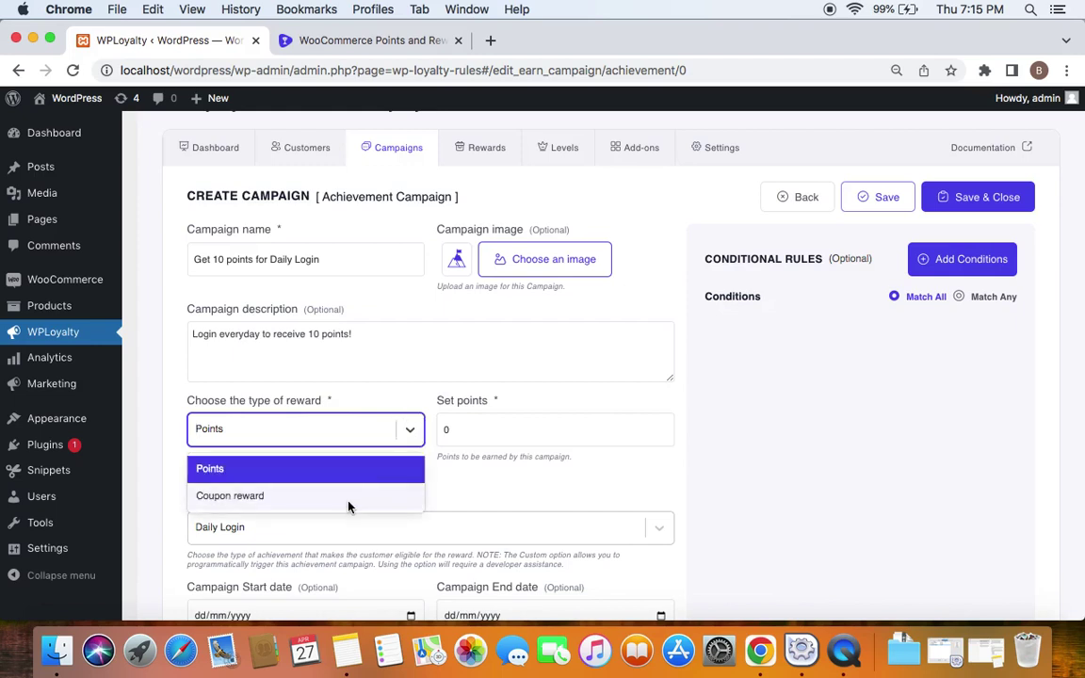
{"action": "left_click", "coordinate": [386, 476]}
{"action": "left_click", "coordinate": [471, 432]}
{"action": "key", "text": "BackSpace"}
{"action": "type", "text": "10"}
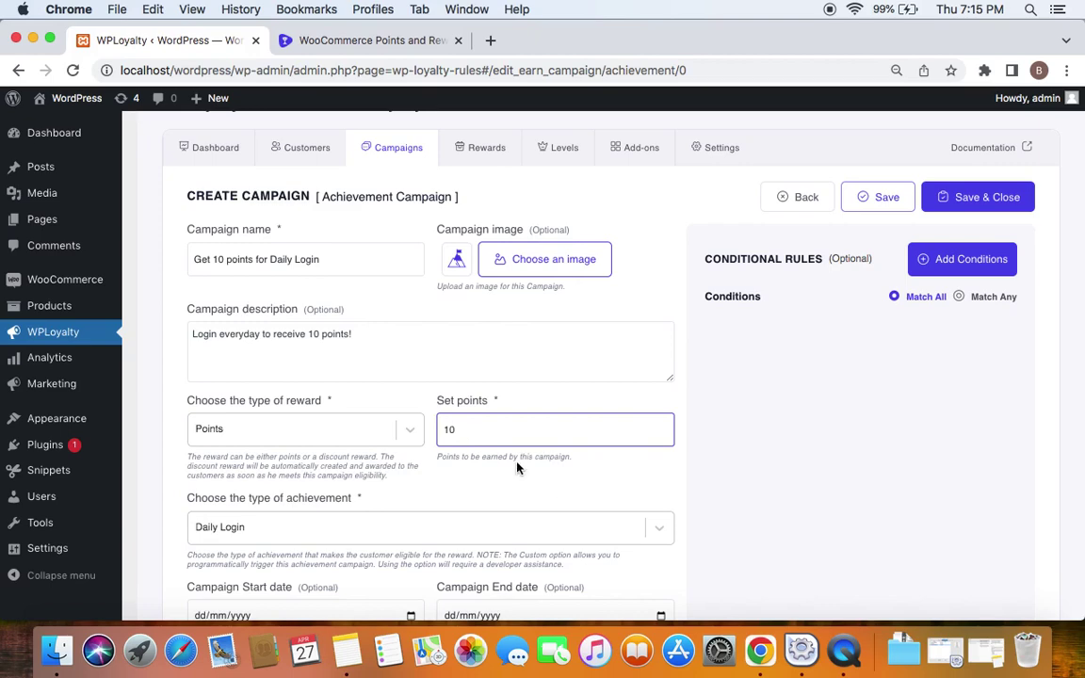
{"action": "left_click", "coordinate": [463, 493]}
Choose Daily Login as the achievement type
{"action": "scroll", "coordinate": [463, 494], "scroll_direction": "down", "scroll_amount": 1}
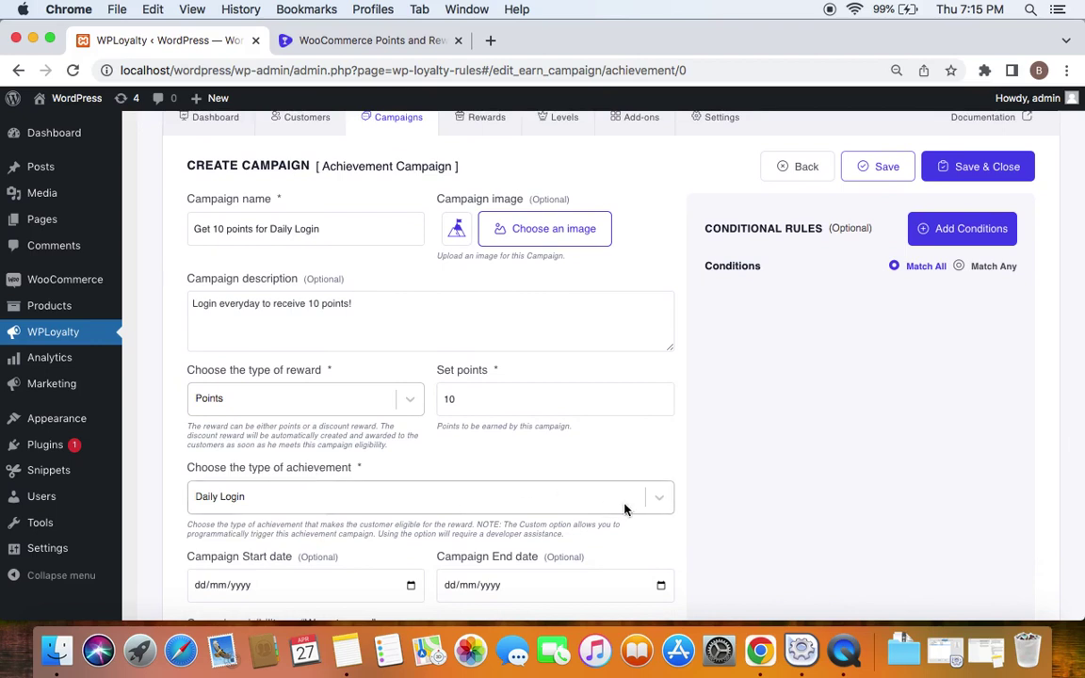
{"action": "left_click", "coordinate": [659, 499]}
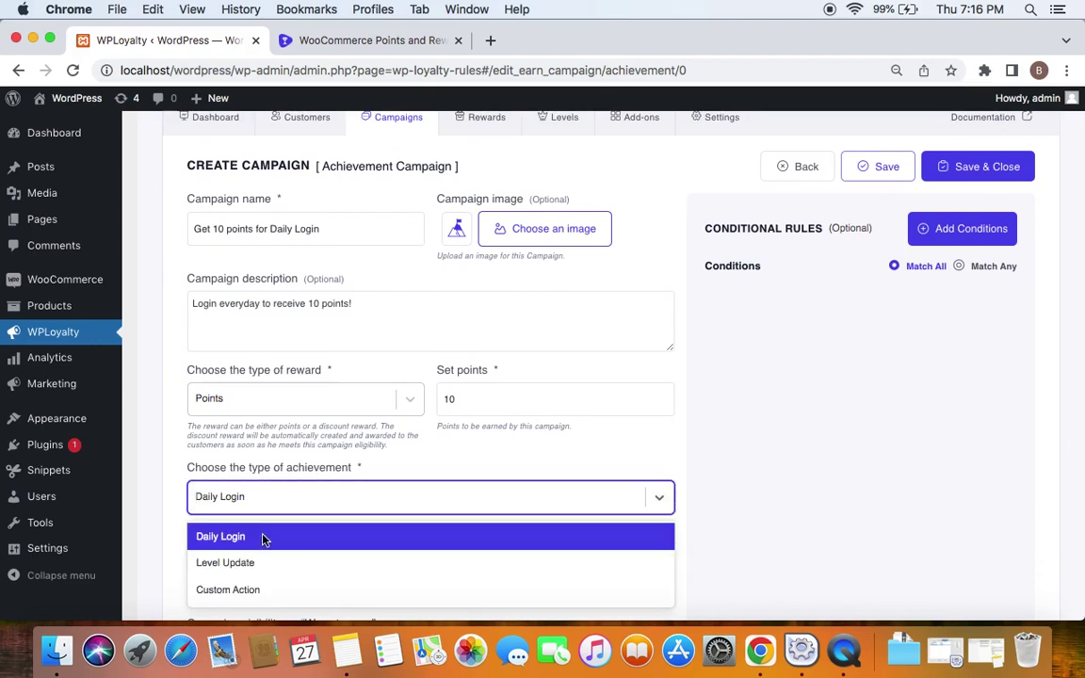
{"action": "left_click", "coordinate": [278, 544]}
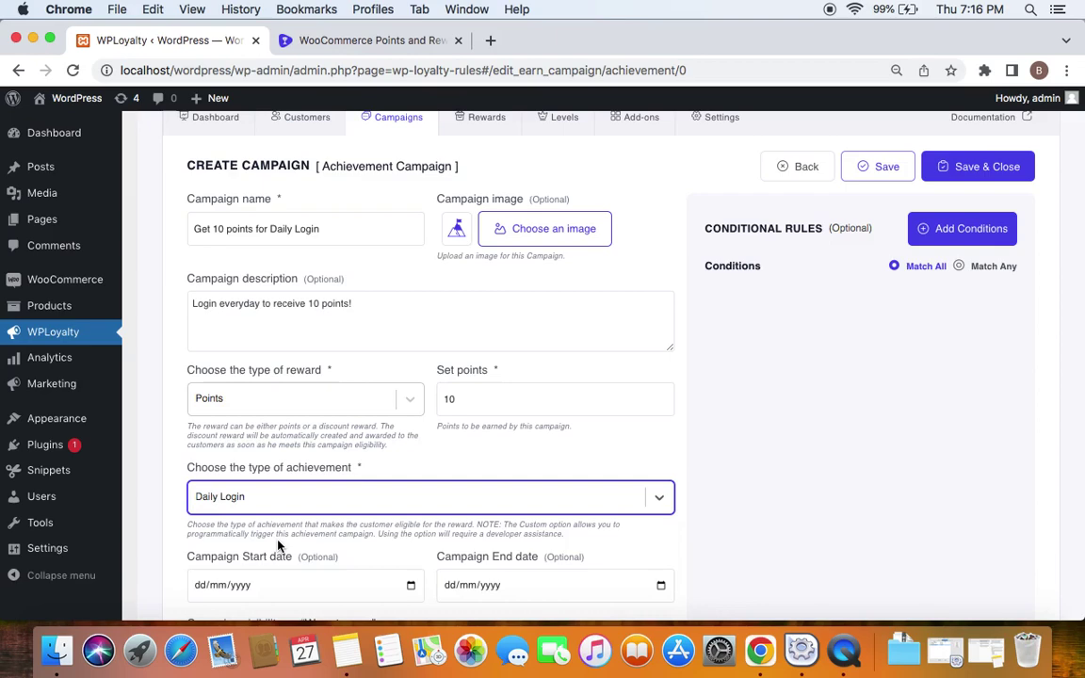
Review the form: Points reward, 10 points, Daily Login, and Ways to earn visibility Show
{"action": "scroll", "coordinate": [278, 544], "scroll_direction": "down", "scroll_amount": 3}
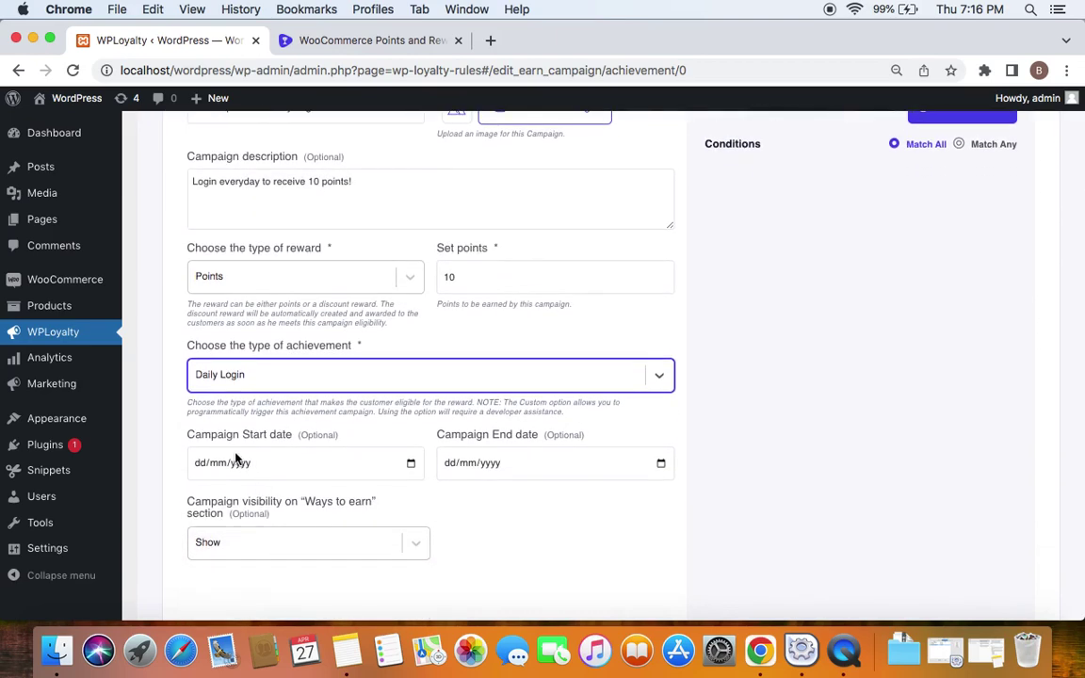
{"action": "scroll", "coordinate": [499, 484], "scroll_direction": "up", "scroll_amount": 3}
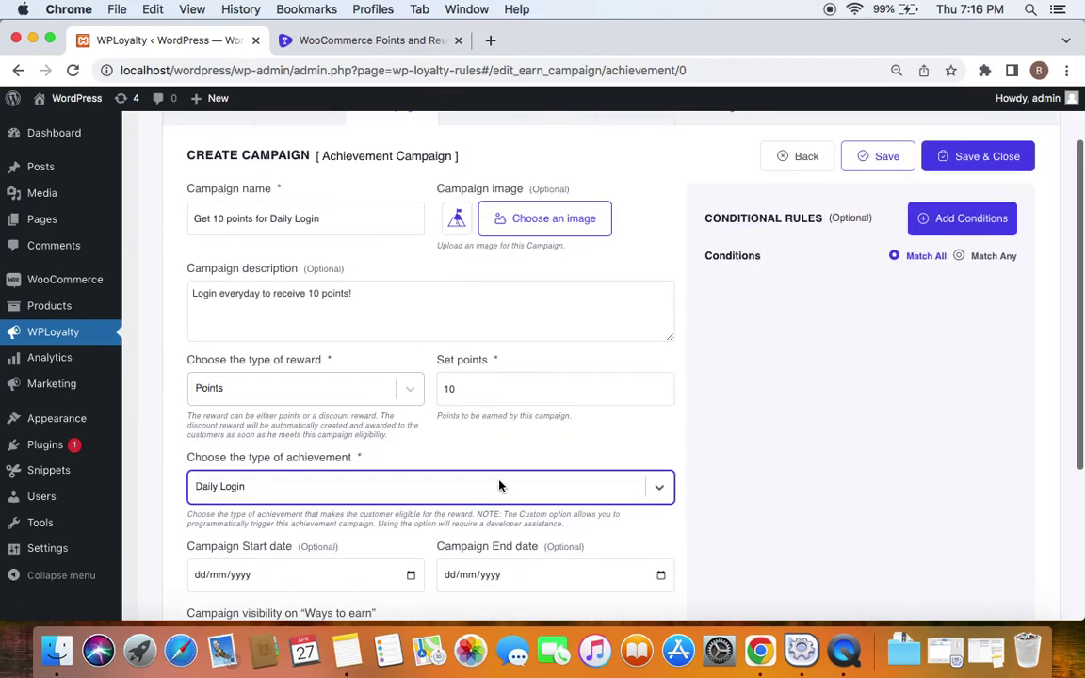
{"action": "scroll", "coordinate": [493, 513], "scroll_direction": "down", "scroll_amount": 5}
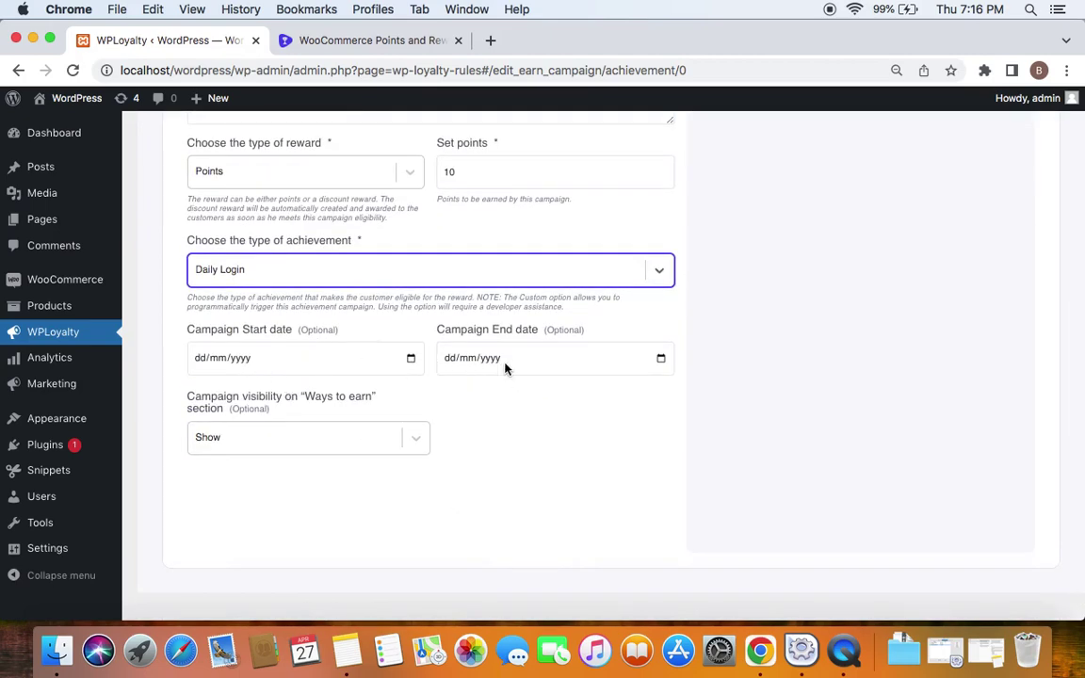
{"action": "scroll", "coordinate": [303, 453], "scroll_direction": "up", "scroll_amount": 1}
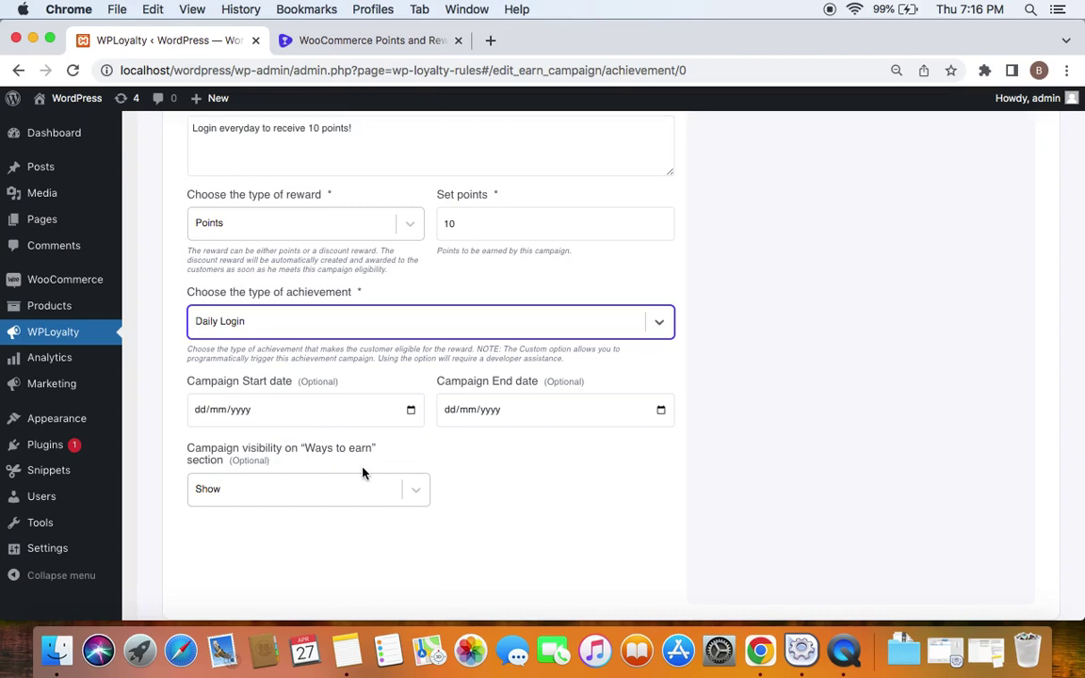
{"action": "scroll", "coordinate": [363, 471], "scroll_direction": "up", "scroll_amount": 5}
{"action": "scroll", "coordinate": [440, 471], "scroll_direction": "down", "scroll_amount": 4}
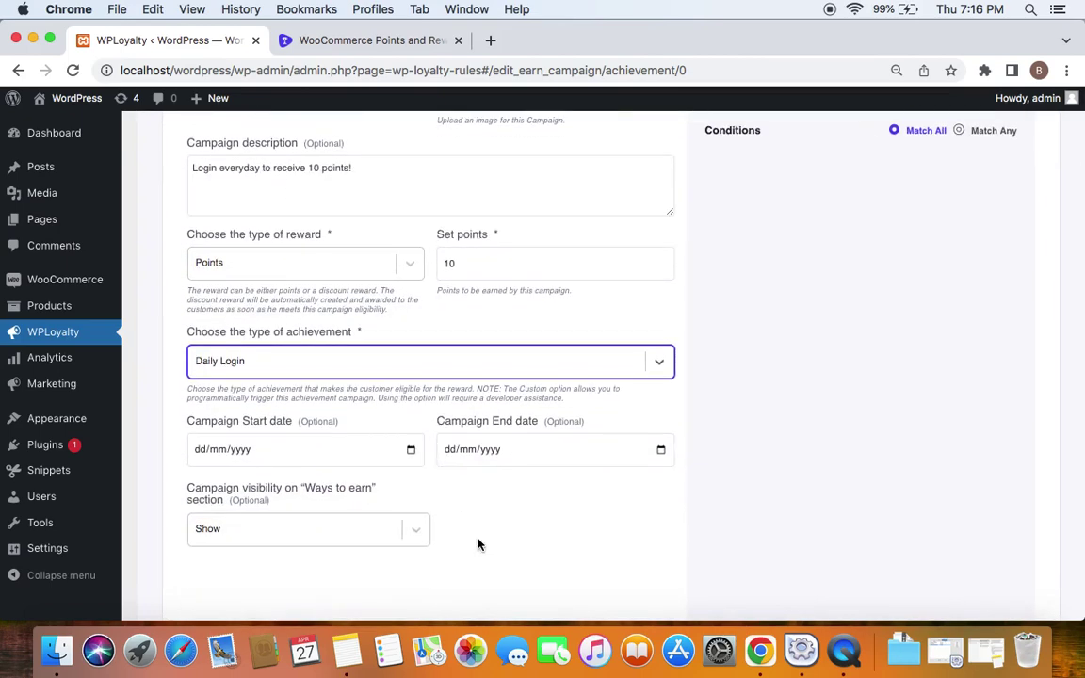
{"action": "scroll", "coordinate": [479, 544], "scroll_direction": "up", "scroll_amount": 2}
{"action": "scroll", "coordinate": [478, 544], "scroll_direction": "down", "scroll_amount": 2}
{"action": "scroll", "coordinate": [477, 544], "scroll_direction": "up", "scroll_amount": 1}
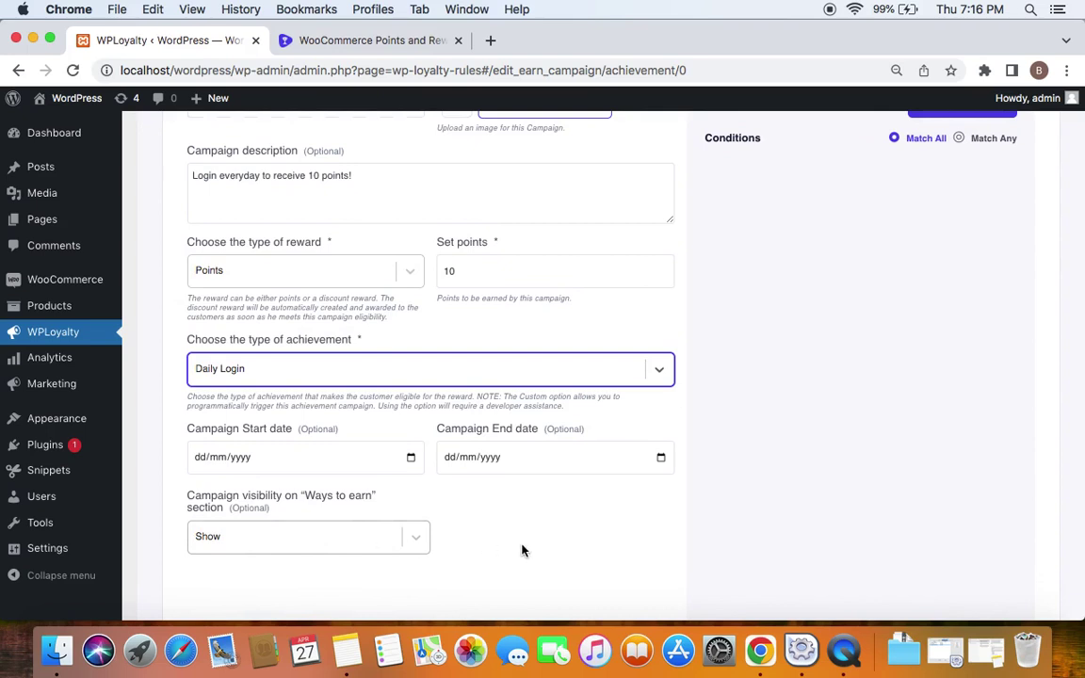
{"action": "scroll", "coordinate": [538, 556], "scroll_direction": "up", "scroll_amount": 1}
{"action": "scroll", "coordinate": [538, 556], "scroll_direction": "down", "scroll_amount": 1}
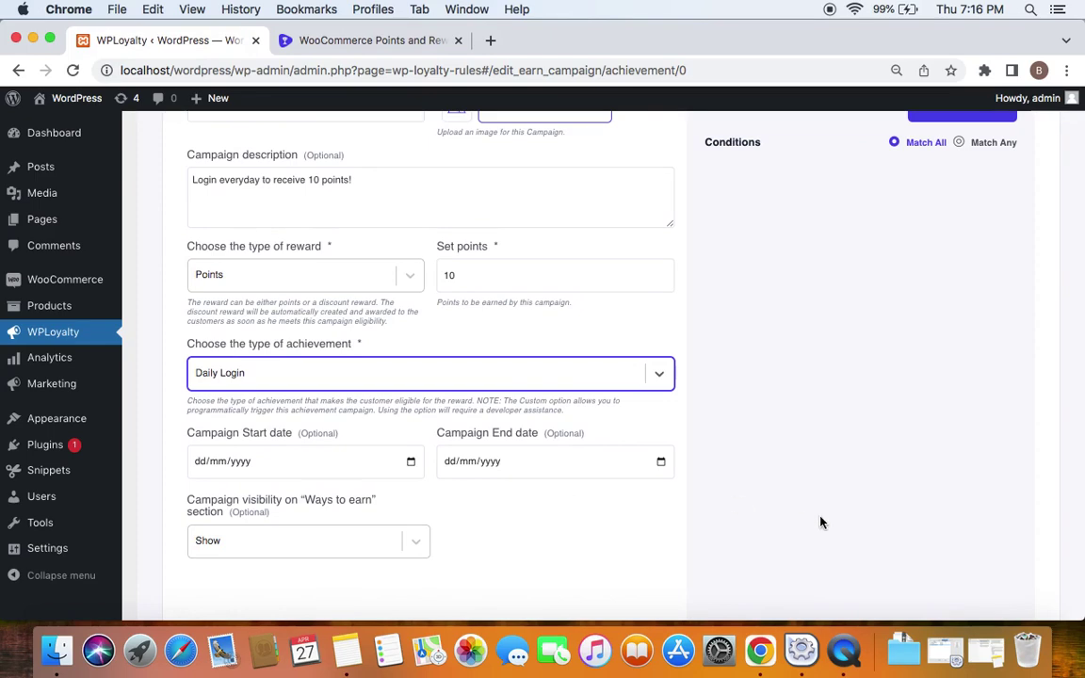
{"action": "scroll", "coordinate": [818, 520], "scroll_direction": "up", "scroll_amount": 5}
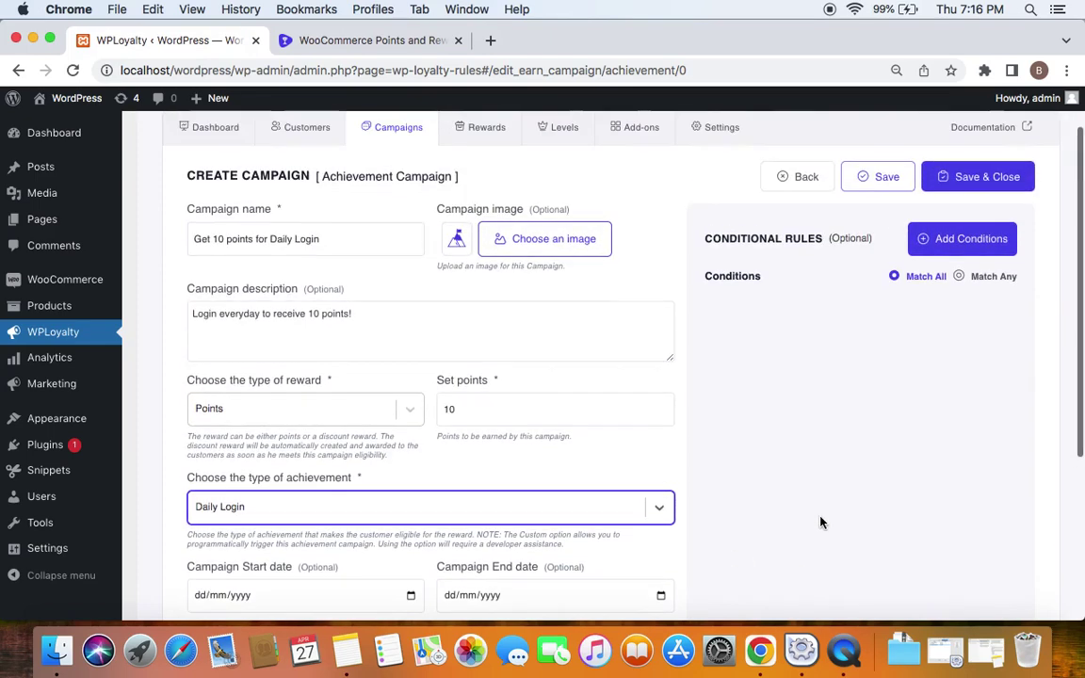
Save 'Get 10 points for Daily Login' with no conditions and return to the campaigns list
{"action": "left_click", "coordinate": [956, 250]}
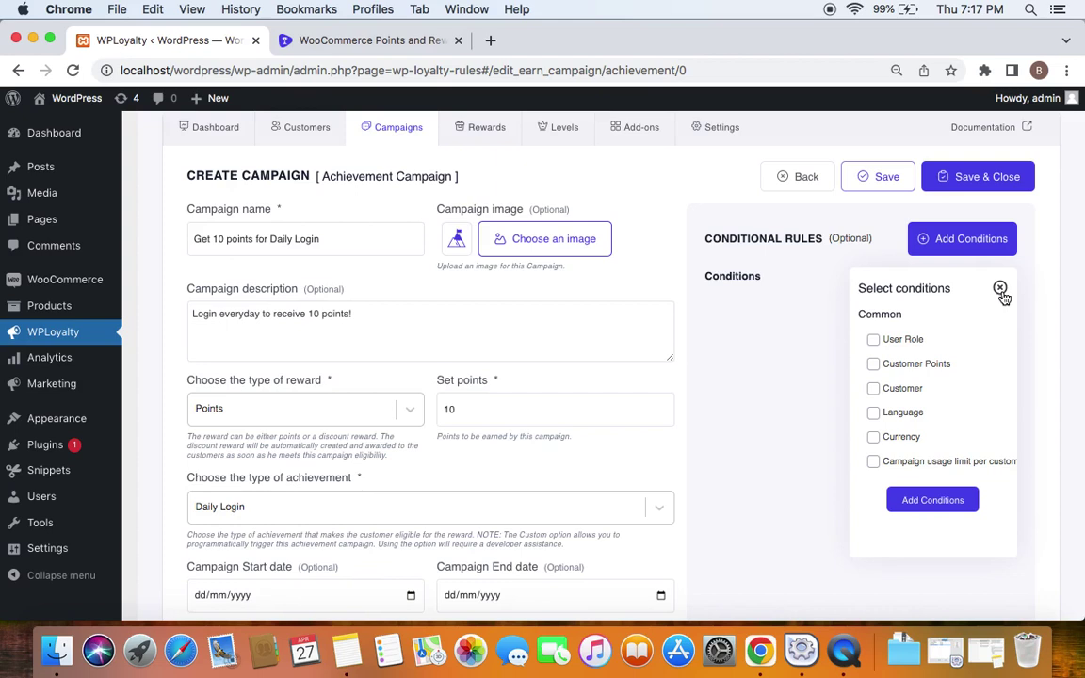
{"action": "left_click", "coordinate": [1000, 289]}
{"action": "left_click", "coordinate": [965, 188]}
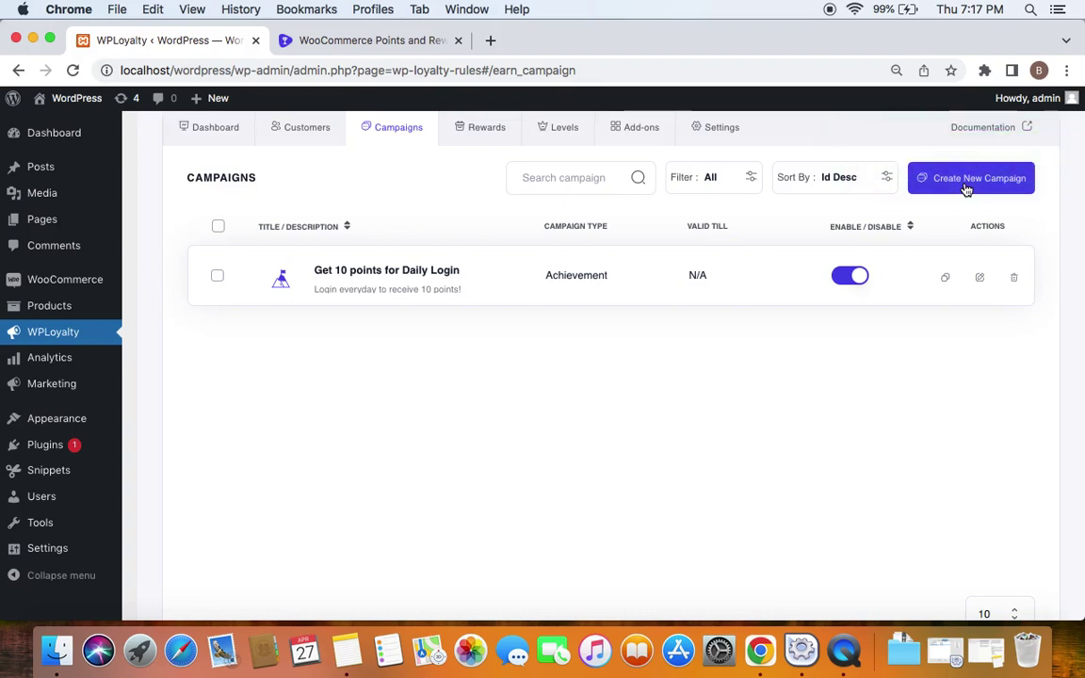
Open the admin bar's site link in a new tab to view the storefront home page
{"action": "mouse_move", "coordinate": [67, 102]}
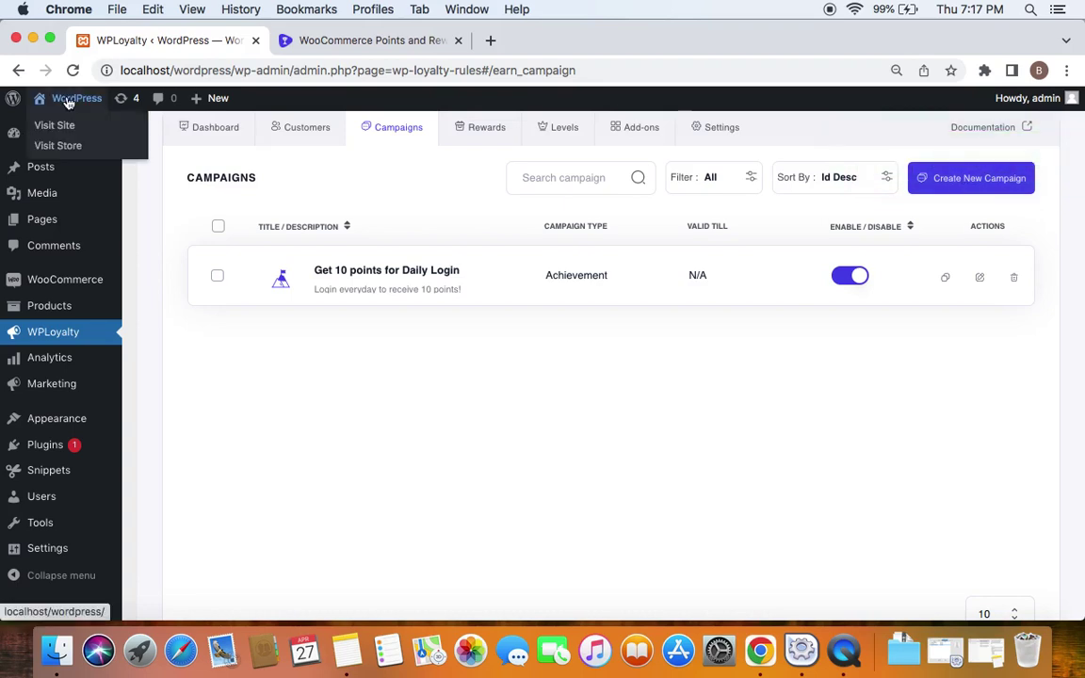
{"action": "right_click", "coordinate": [68, 102]}
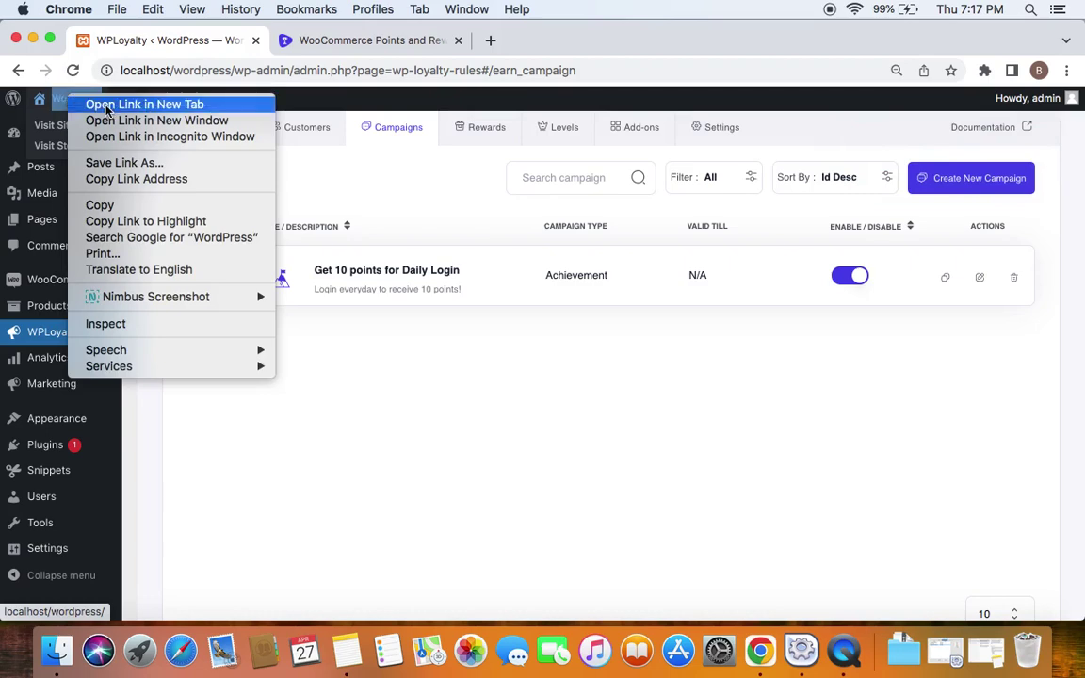
{"action": "left_click", "coordinate": [94, 105]}
{"action": "left_click", "coordinate": [292, 48]}
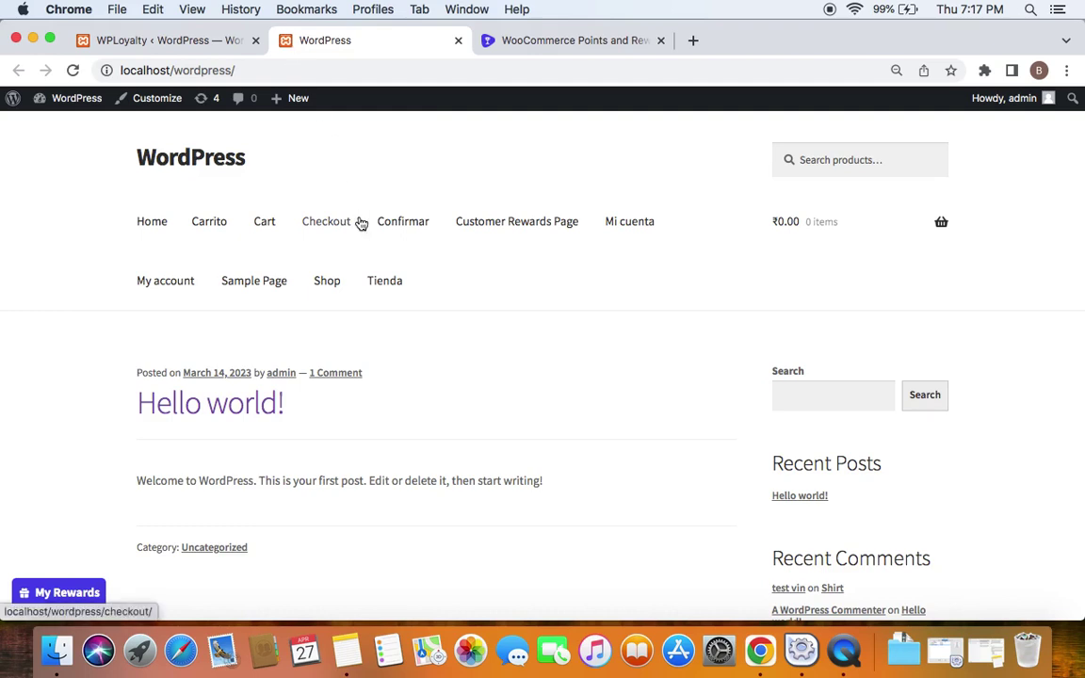
Check My Rewards shows 864 points and lists 'Get 10 points for Daily Login', then open My account
{"action": "left_click", "coordinate": [58, 586]}
{"action": "left_click", "coordinate": [59, 586]}
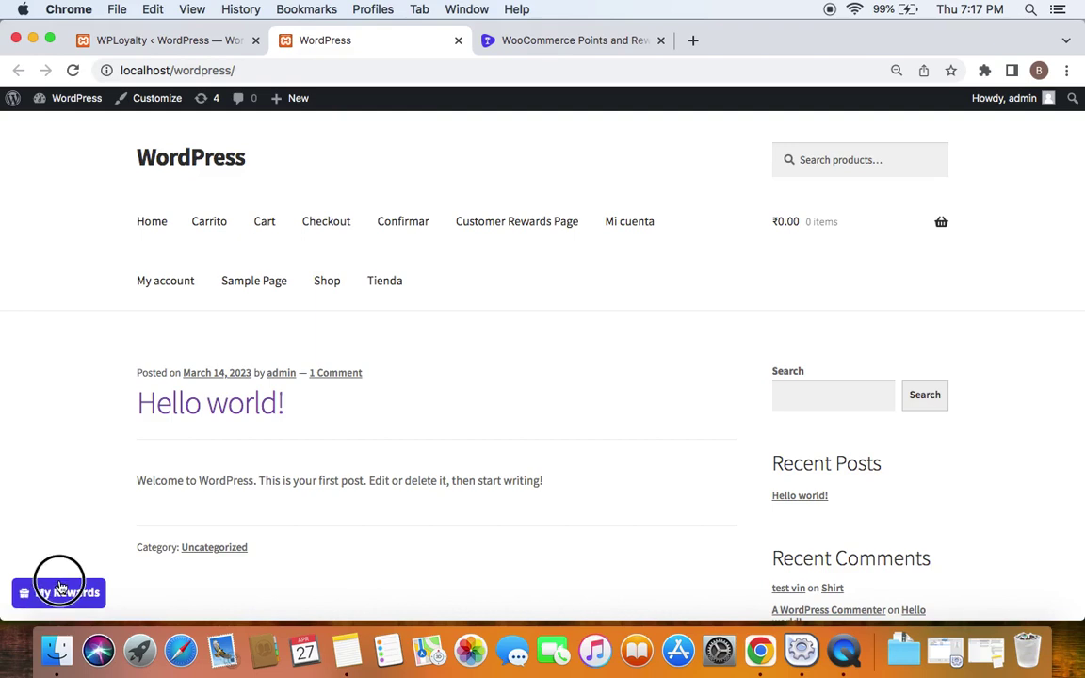
{"action": "left_click", "coordinate": [108, 545]}
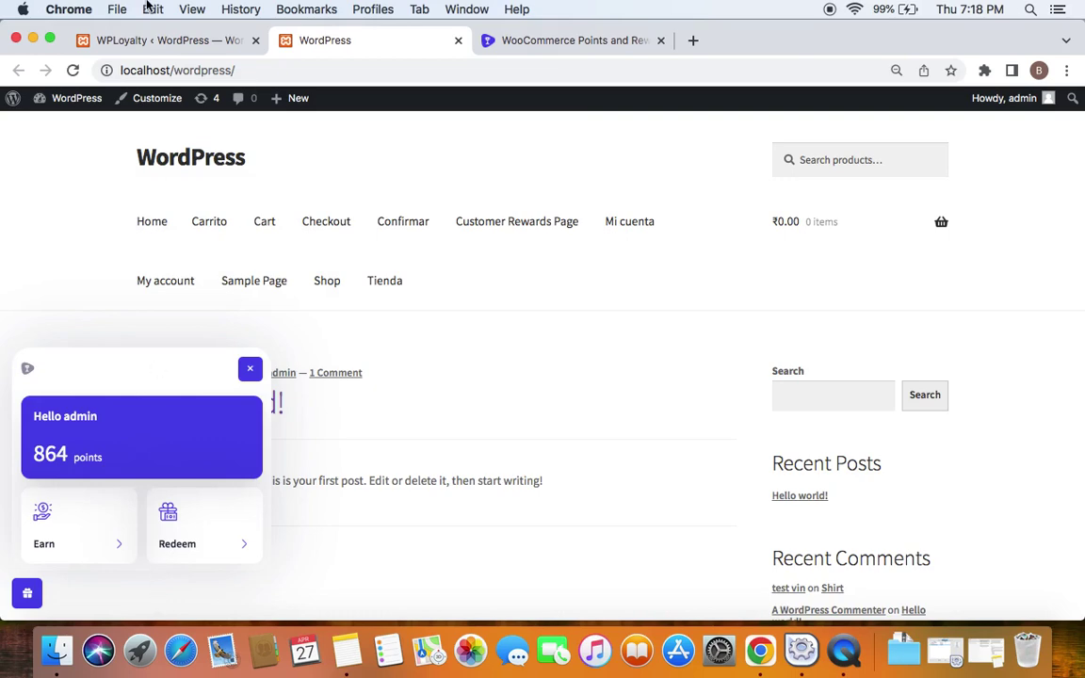
{"action": "left_click", "coordinate": [160, 38]}
{"action": "left_click", "coordinate": [249, 368]}
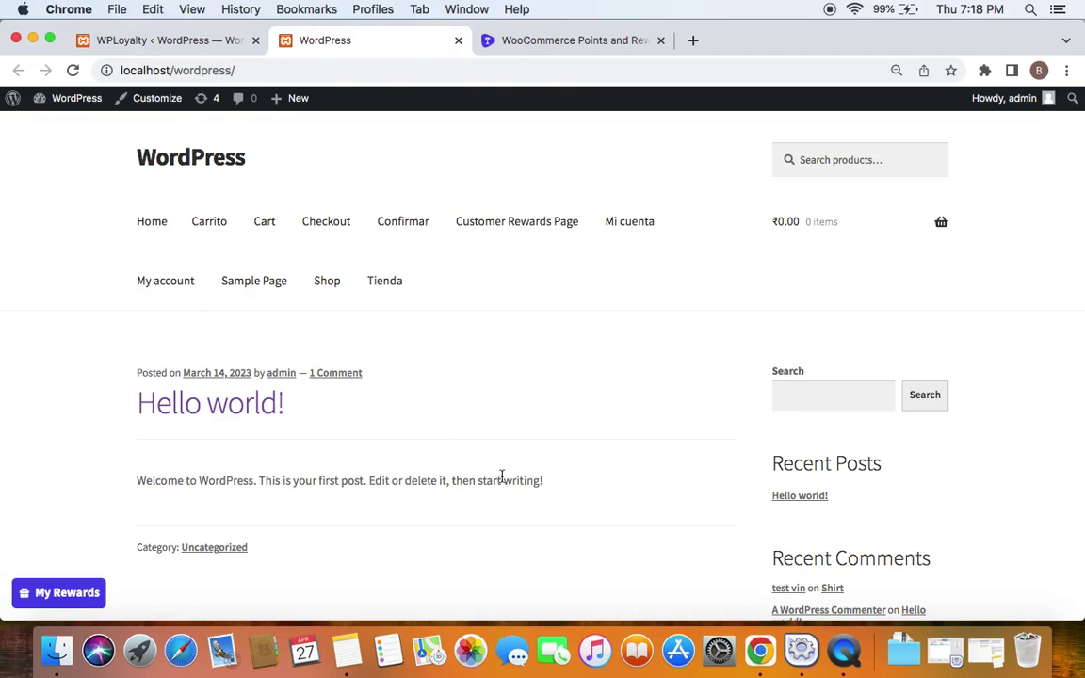
{"action": "left_click", "coordinate": [174, 295]}
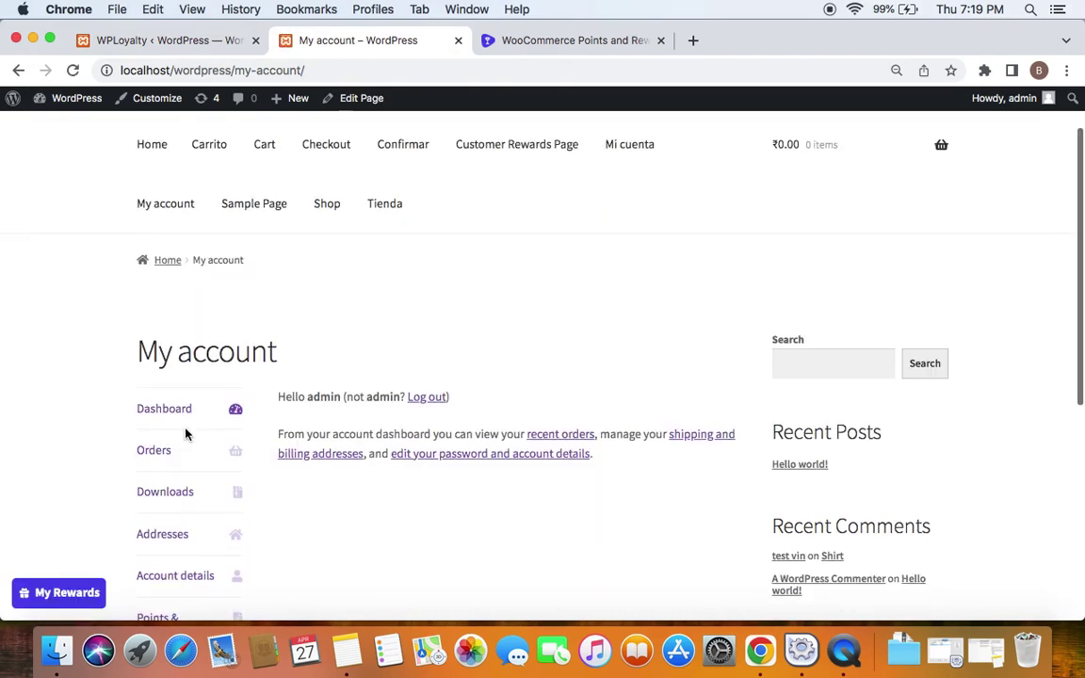
Look through the account's Points & Rewards section
{"action": "scroll", "coordinate": [187, 435], "scroll_direction": "down", "scroll_amount": 3}
{"action": "left_click", "coordinate": [156, 471]}
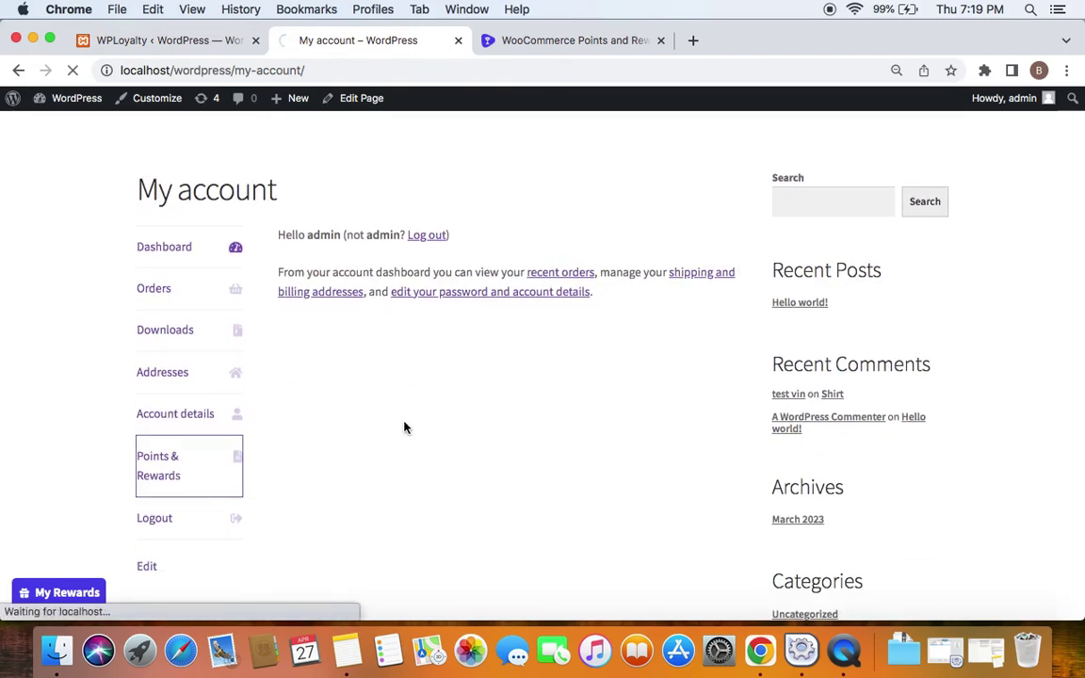
{"action": "scroll", "coordinate": [404, 427], "scroll_direction": "down", "scroll_amount": 5}
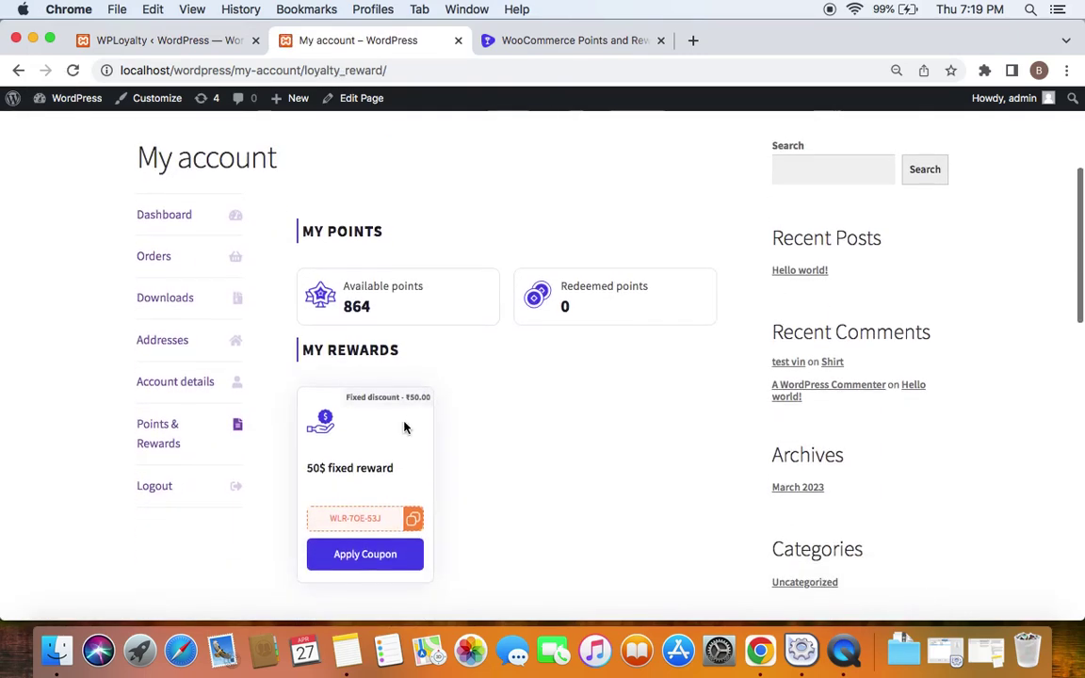
{"action": "scroll", "coordinate": [583, 348], "scroll_direction": "down", "scroll_amount": 5}
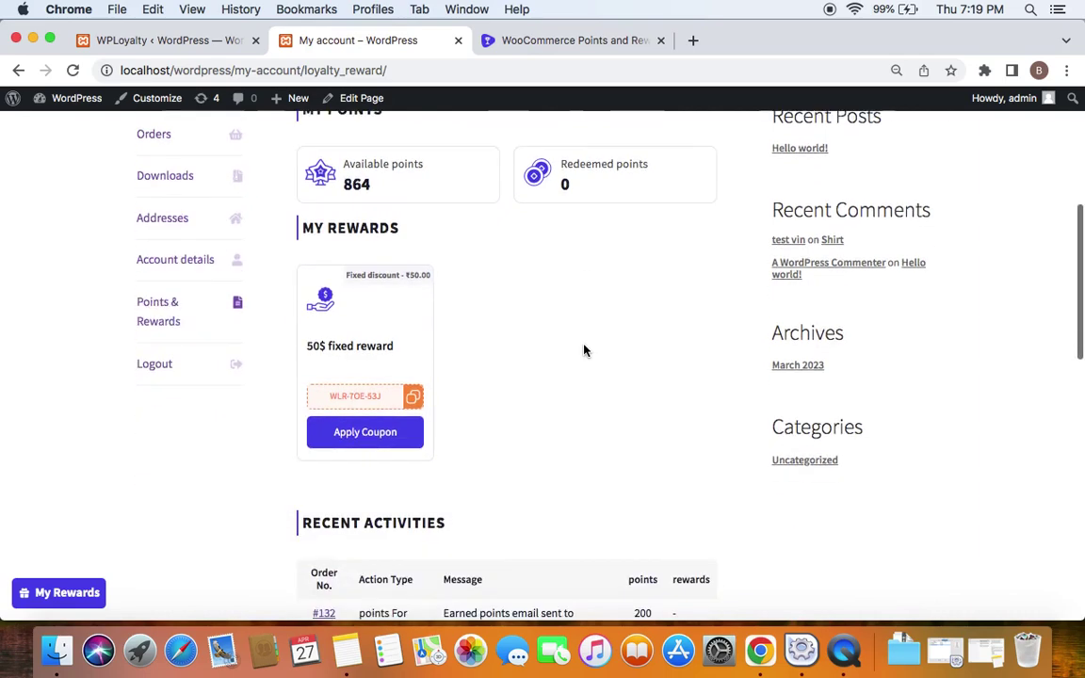
{"action": "scroll", "coordinate": [583, 350], "scroll_direction": "up", "scroll_amount": 4}
{"action": "scroll", "coordinate": [601, 416], "scroll_direction": "down", "scroll_amount": 10}
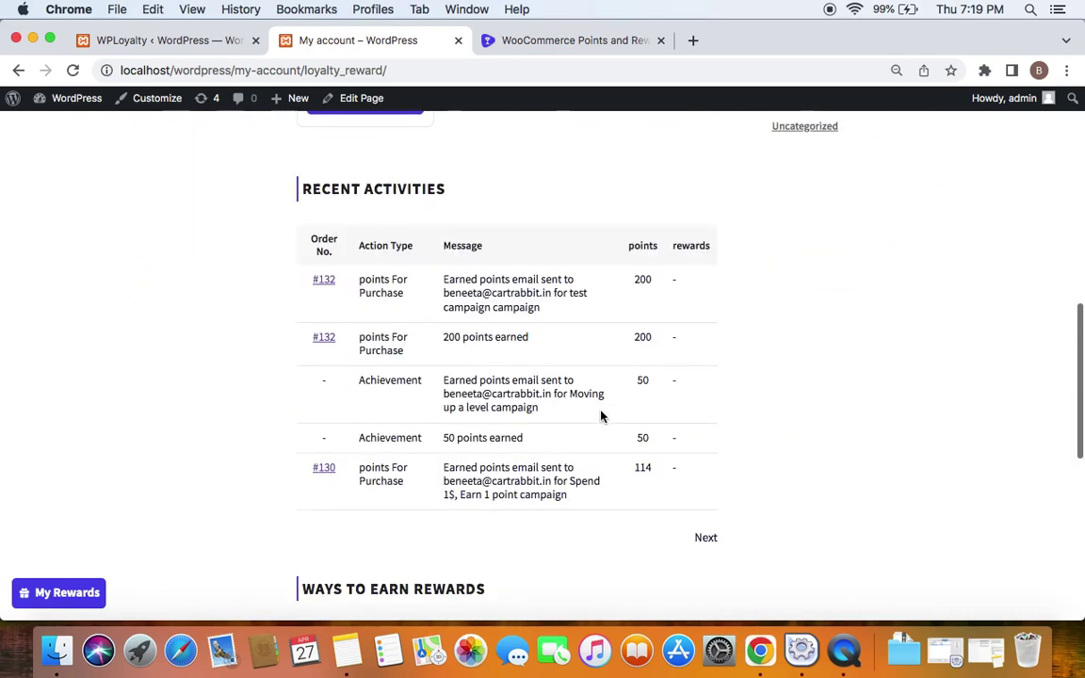
{"action": "scroll", "coordinate": [400, 386], "scroll_direction": "down", "scroll_amount": 3}
{"action": "scroll", "coordinate": [523, 339], "scroll_direction": "down", "scroll_amount": 2}
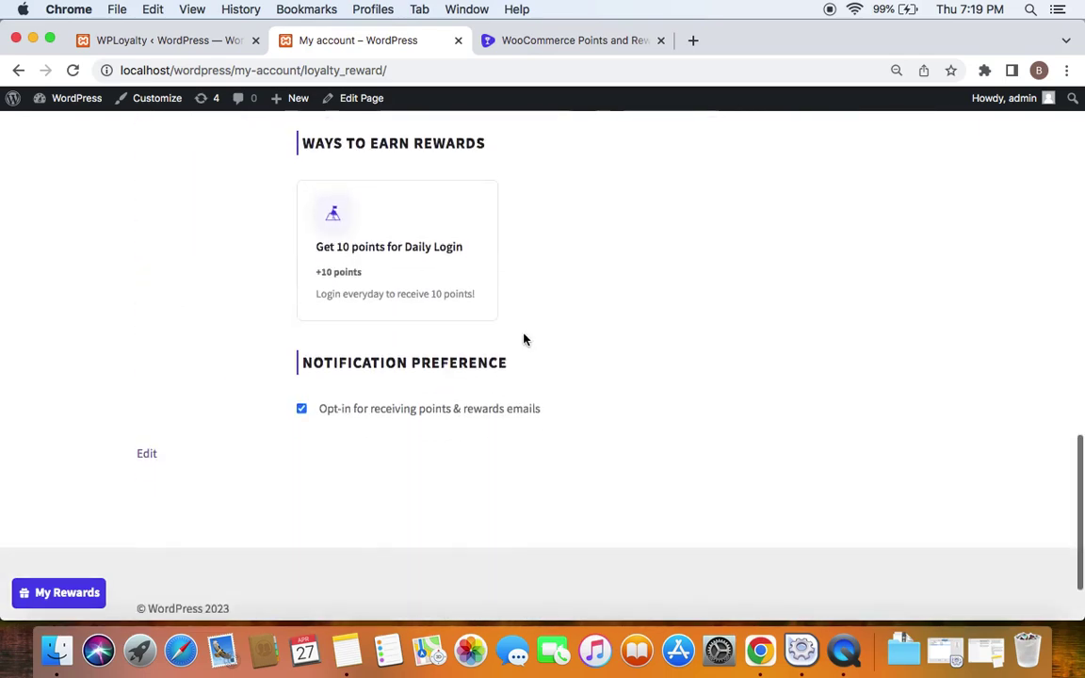
{"action": "scroll", "coordinate": [649, 316], "scroll_direction": "up", "scroll_amount": 12}
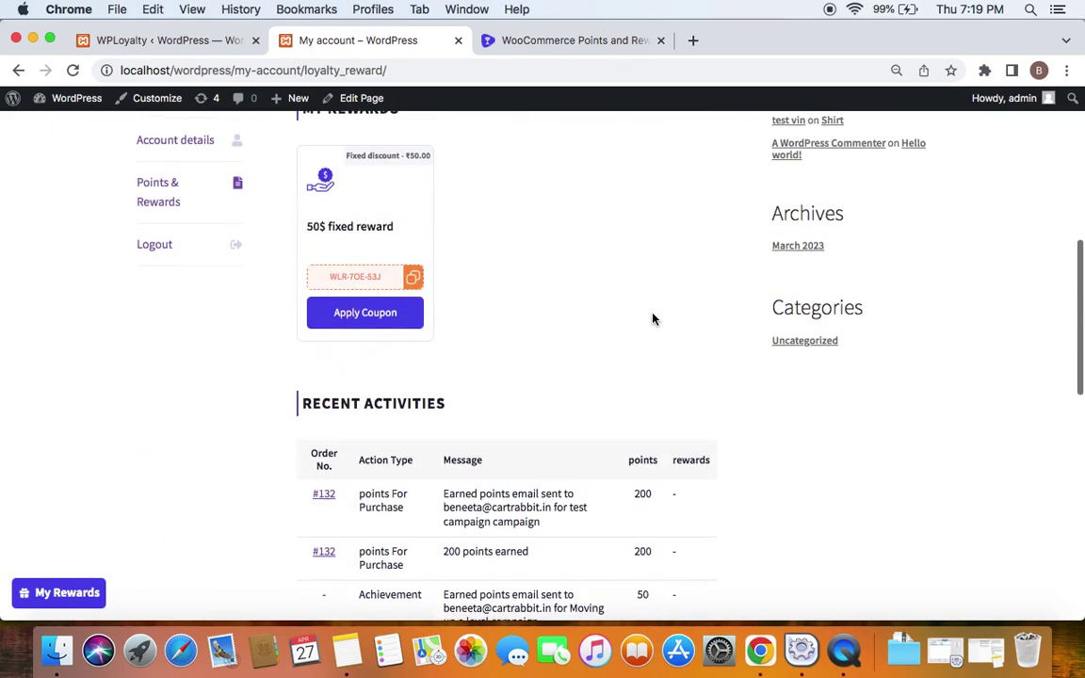
{"action": "scroll", "coordinate": [651, 317], "scroll_direction": "up", "scroll_amount": 9}
Check that Ways to Earn Rewards on the Customer Rewards Page lists Daily Login at +10 points
{"action": "left_click", "coordinate": [527, 216]}
{"action": "scroll", "coordinate": [496, 247], "scroll_direction": "down", "scroll_amount": 10}
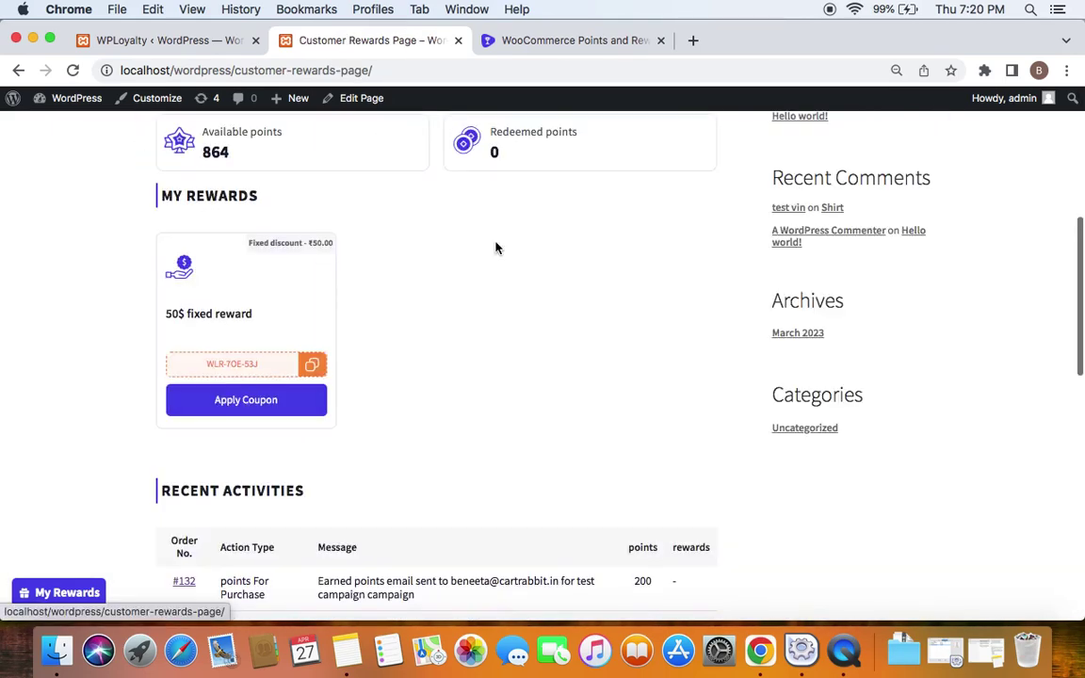
{"action": "scroll", "coordinate": [496, 247], "scroll_direction": "down", "scroll_amount": 10}
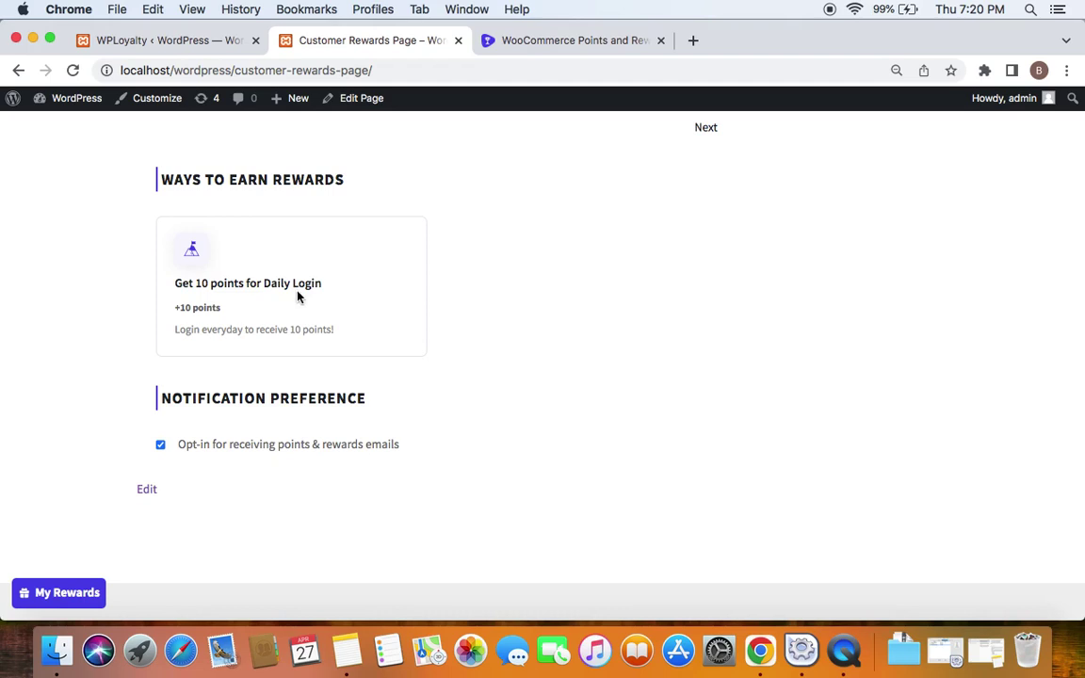
{"action": "scroll", "coordinate": [457, 338], "scroll_direction": "up", "scroll_amount": 1}
{"action": "scroll", "coordinate": [457, 338], "scroll_direction": "up", "scroll_amount": 2}
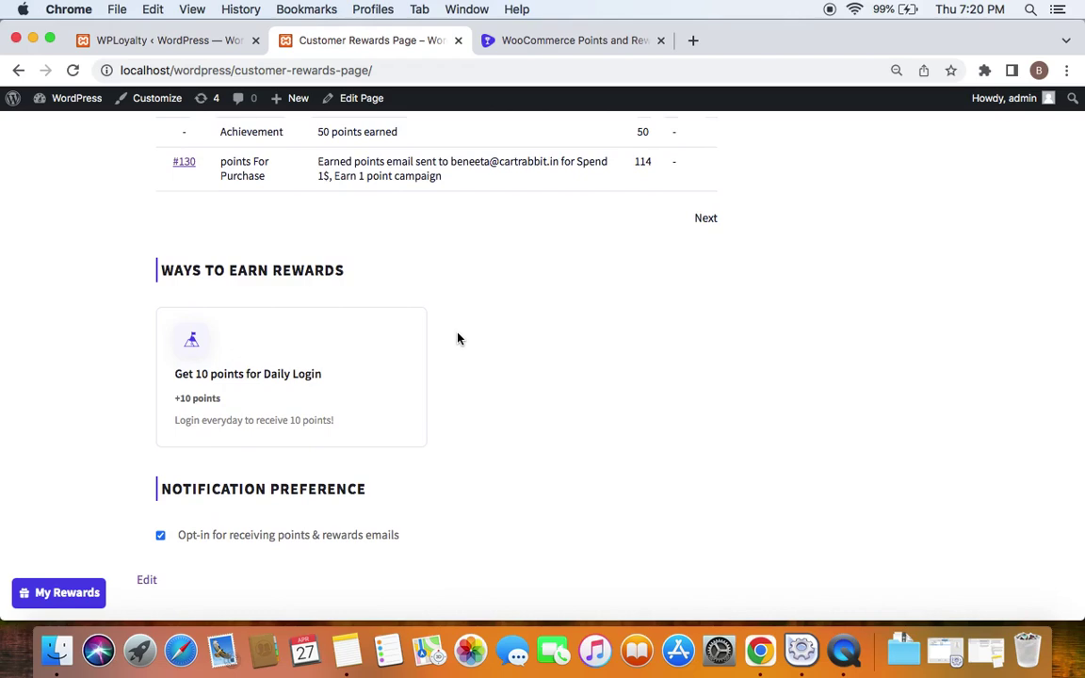
{"action": "scroll", "coordinate": [458, 338], "scroll_direction": "up", "scroll_amount": 15}
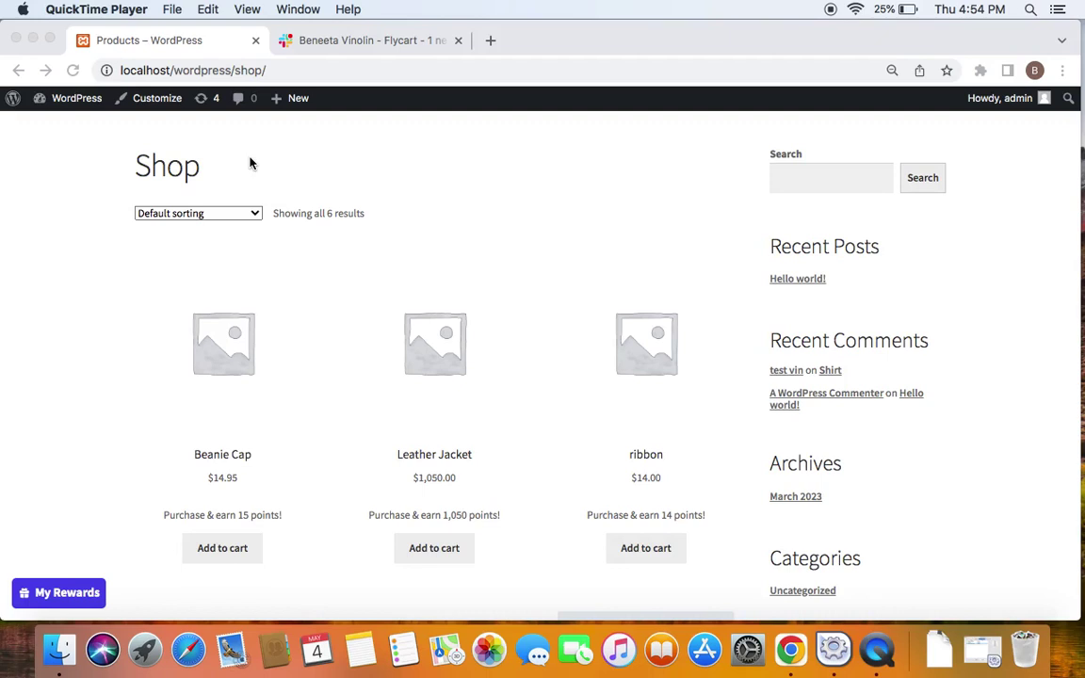
Load localhost/wordpress/shop/ in a new Chrome Incognito window
{"action": "left_click", "coordinate": [275, 72]}
{"action": "key", "text": "super+c"}
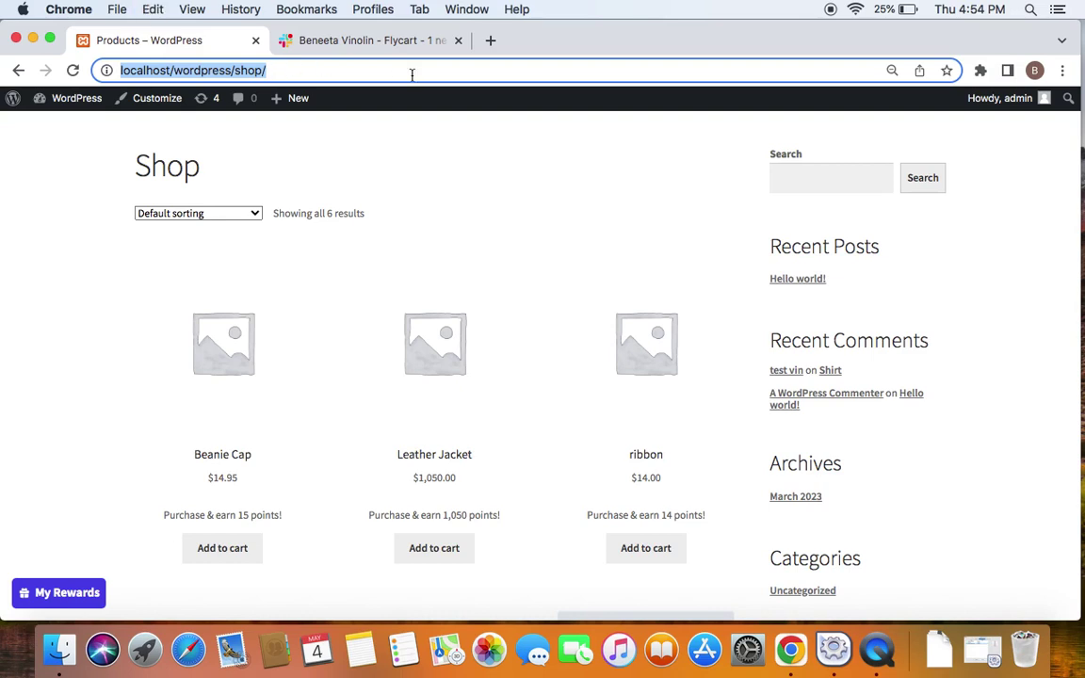
{"action": "left_click", "coordinate": [1061, 71]}
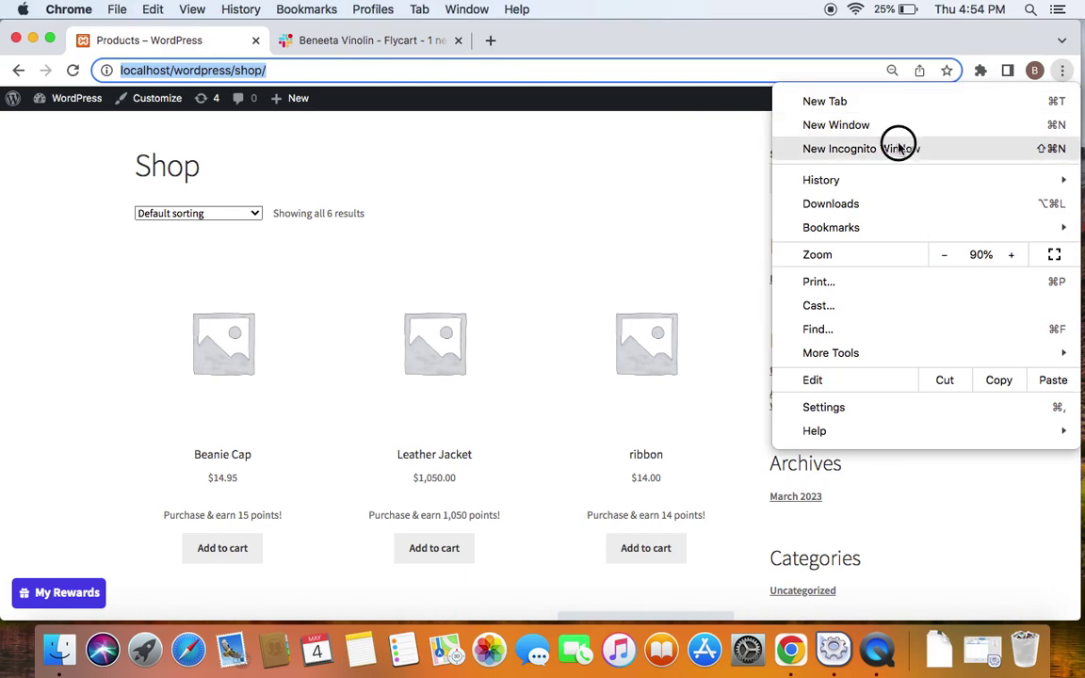
{"action": "left_click", "coordinate": [899, 148]}
{"action": "key", "text": "super+v"}
{"action": "key", "text": "Return"}
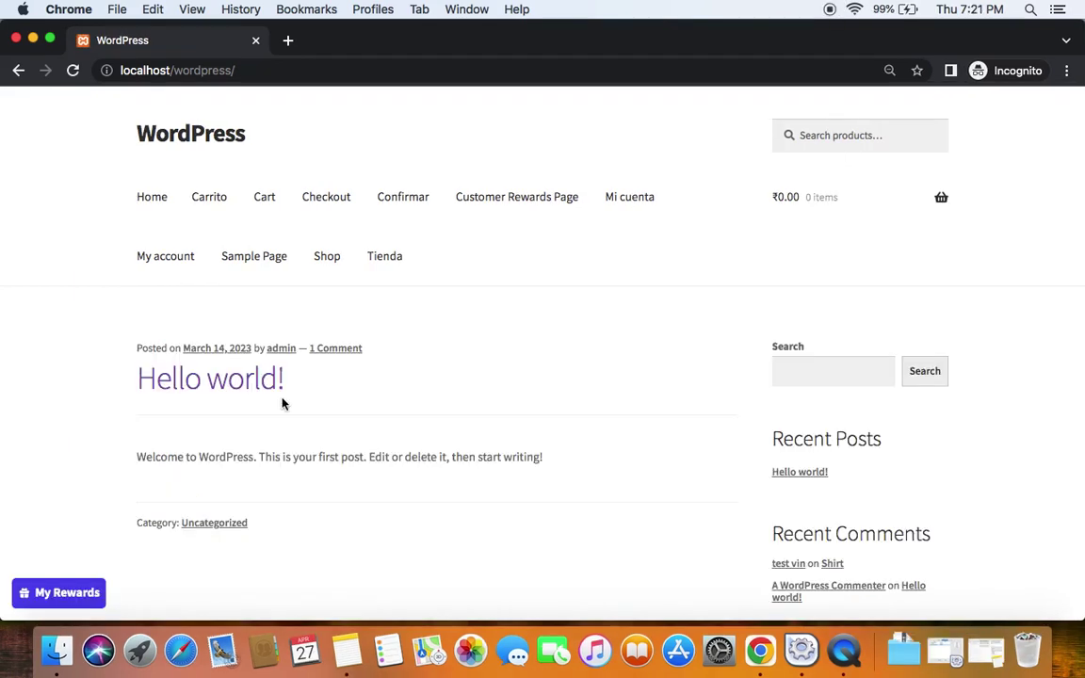
Log in on My account with the customer's email and password, then go to Customer Rewards Page
{"action": "left_click", "coordinate": [166, 273]}
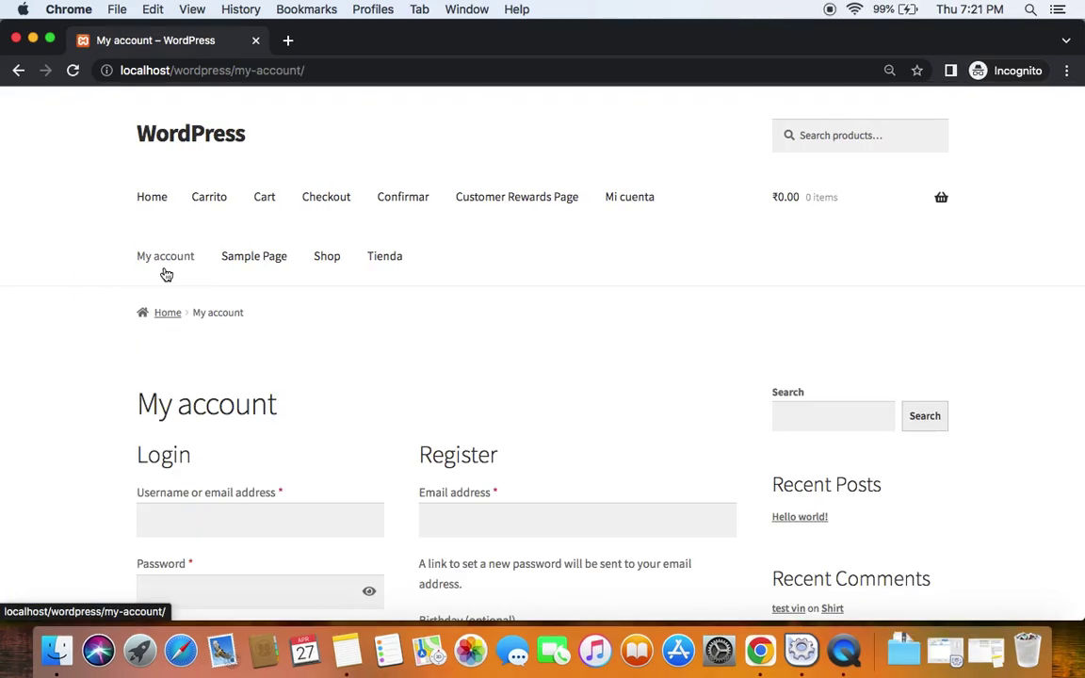
{"action": "scroll", "coordinate": [216, 357], "scroll_direction": "down", "scroll_amount": 3}
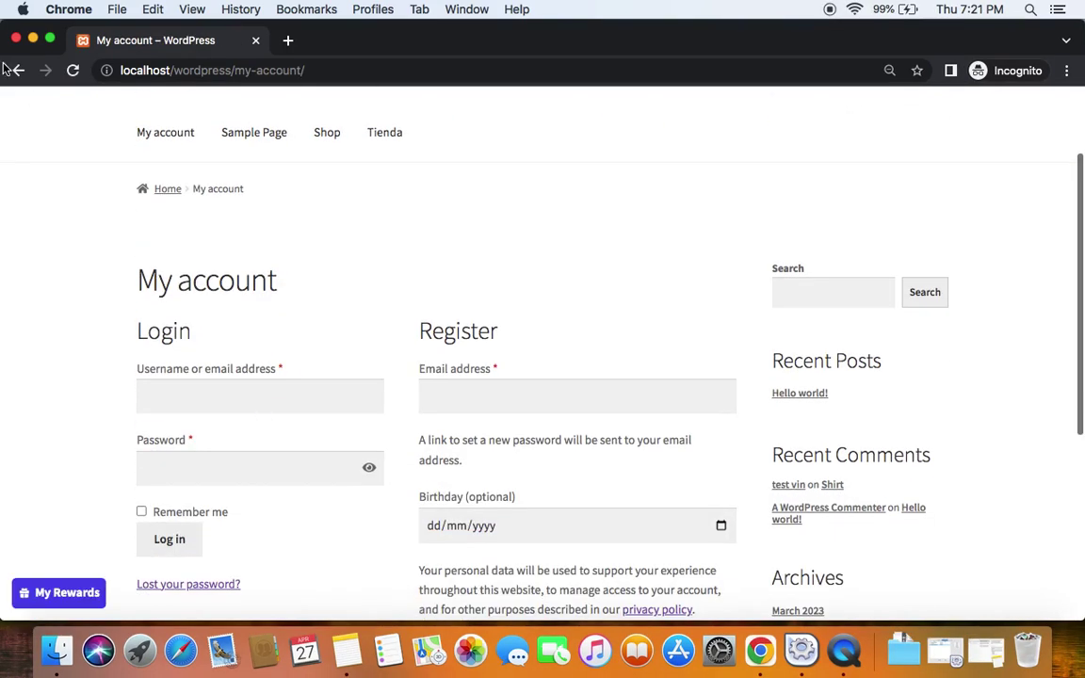
{"action": "left_click", "coordinate": [264, 399]}
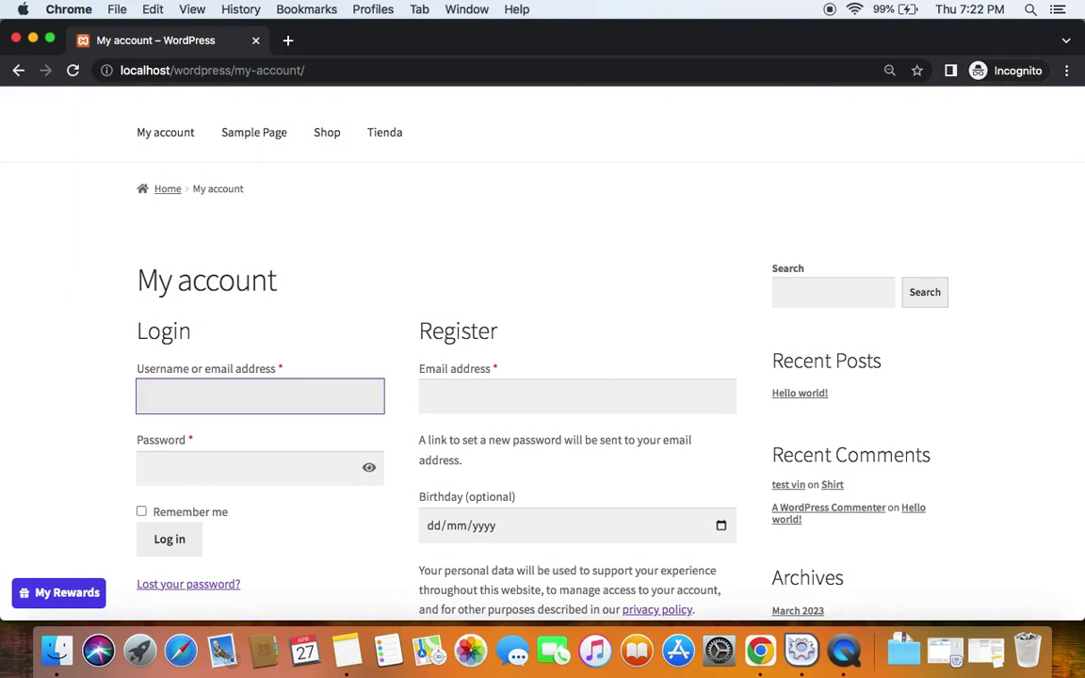
{"action": "left_click", "coordinate": [268, 470]}
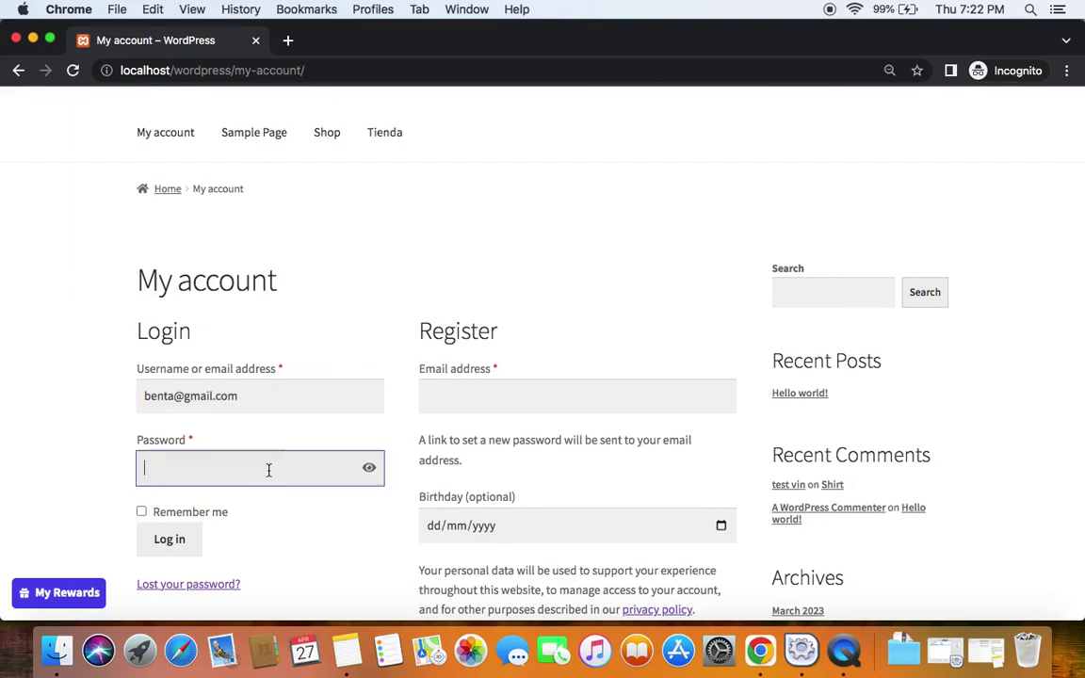
{"action": "type", "text": "••••••••••••••••••••••••"}
{"action": "key", "text": "Return"}
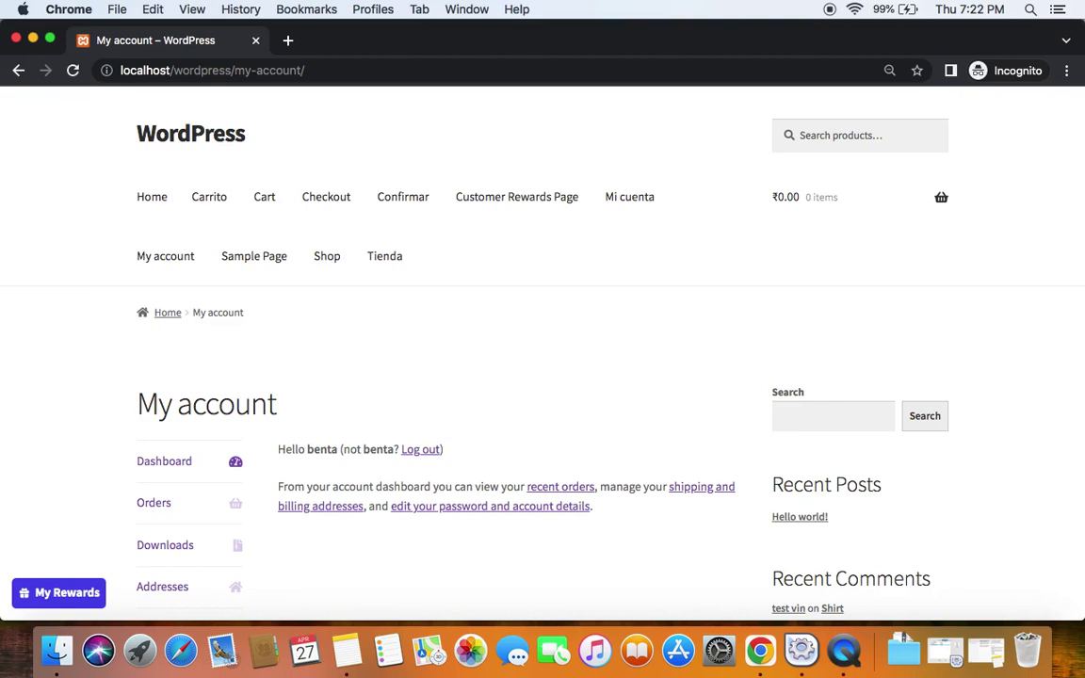
{"action": "left_click", "coordinate": [501, 209]}
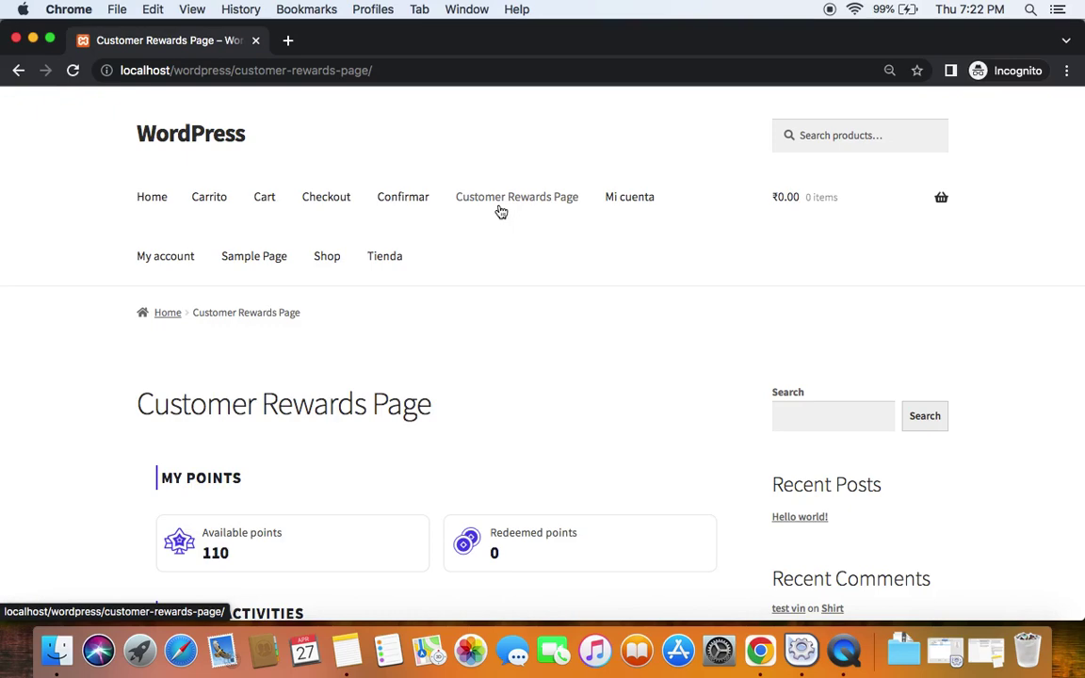
Check My Points shows 110 and Recent Activities includes the Daily Login +10 entry
{"action": "scroll", "coordinate": [213, 548], "scroll_direction": "down", "scroll_amount": 1}
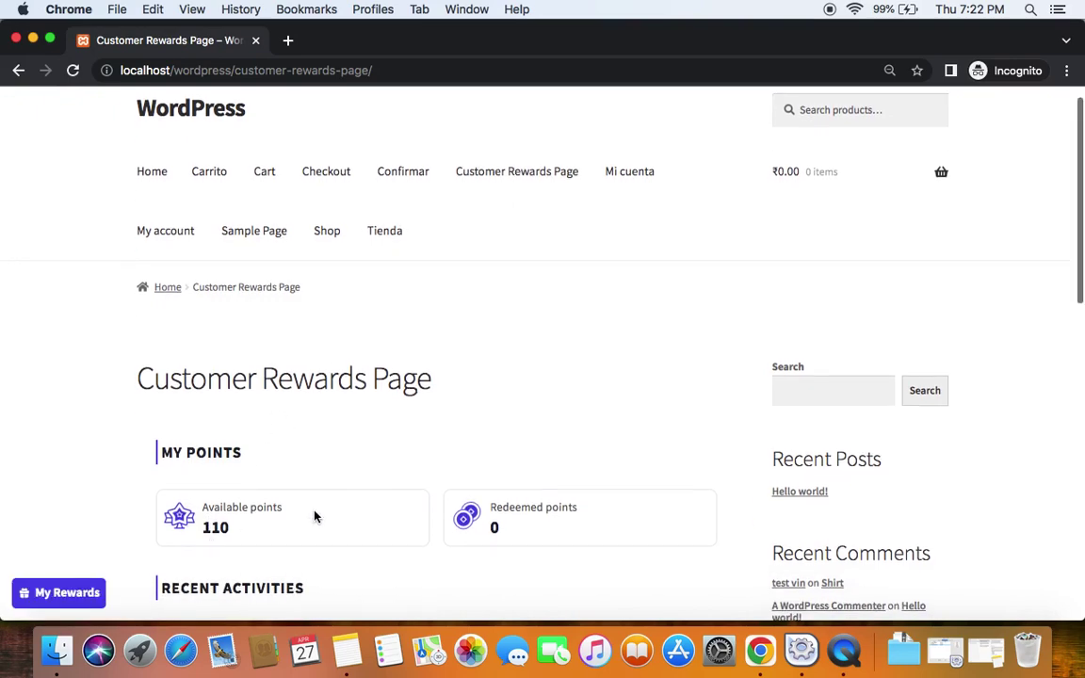
{"action": "scroll", "coordinate": [315, 514], "scroll_direction": "down", "scroll_amount": 5}
{"action": "scroll", "coordinate": [315, 513], "scroll_direction": "down", "scroll_amount": 2}
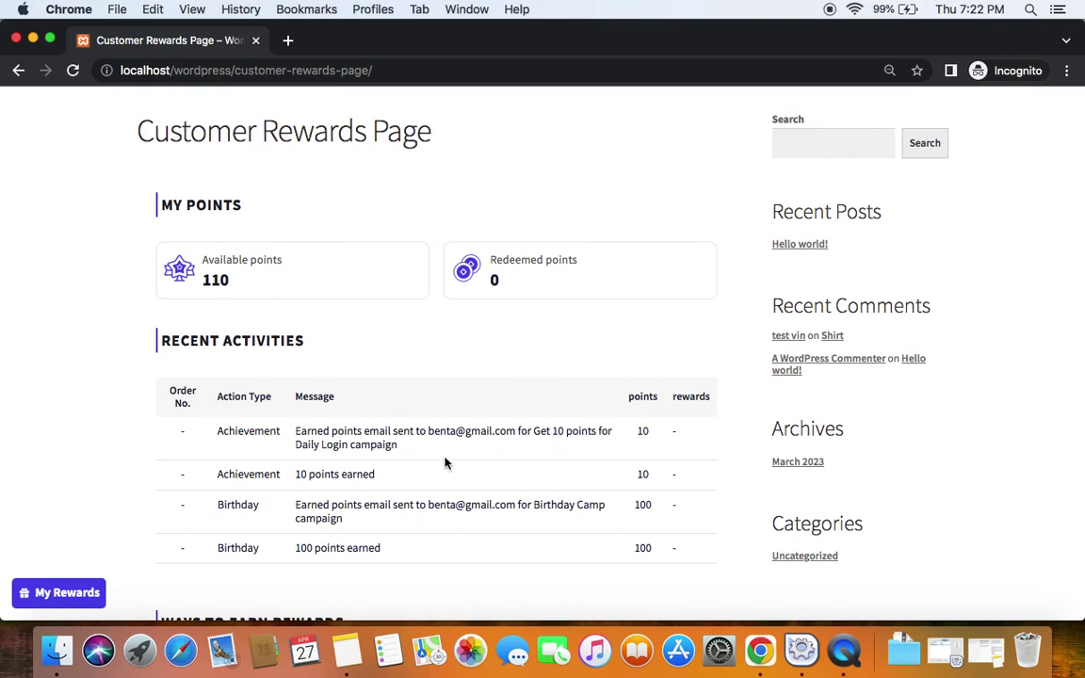
{"action": "scroll", "coordinate": [334, 431], "scroll_direction": "up", "scroll_amount": 2}
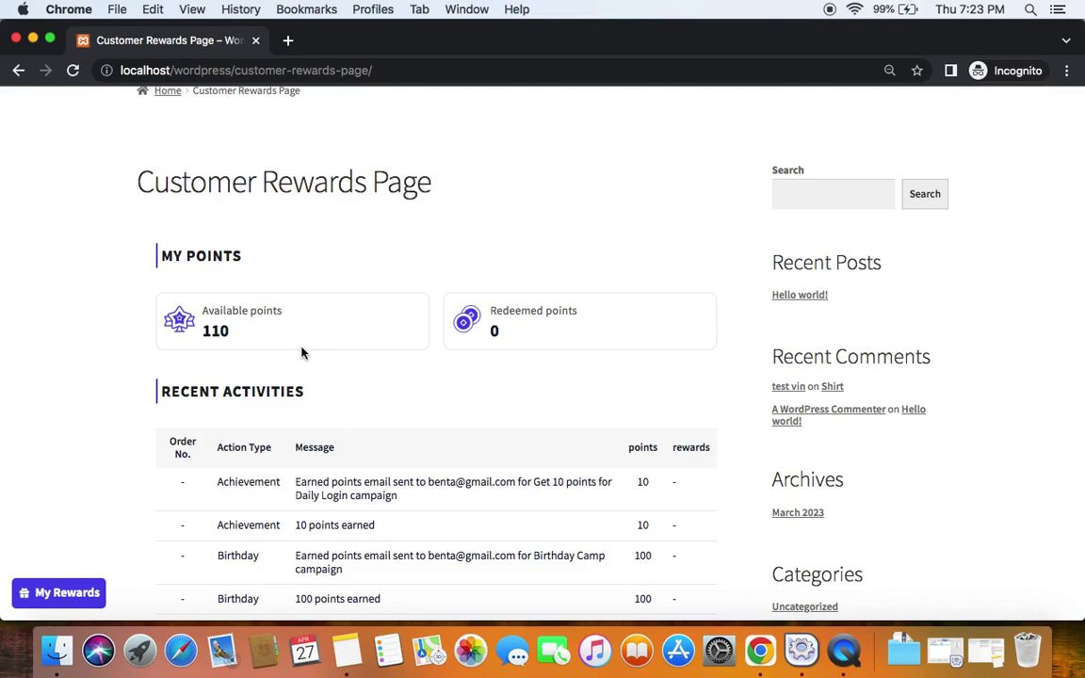
{"action": "scroll", "coordinate": [372, 558], "scroll_direction": "down", "scroll_amount": 1}
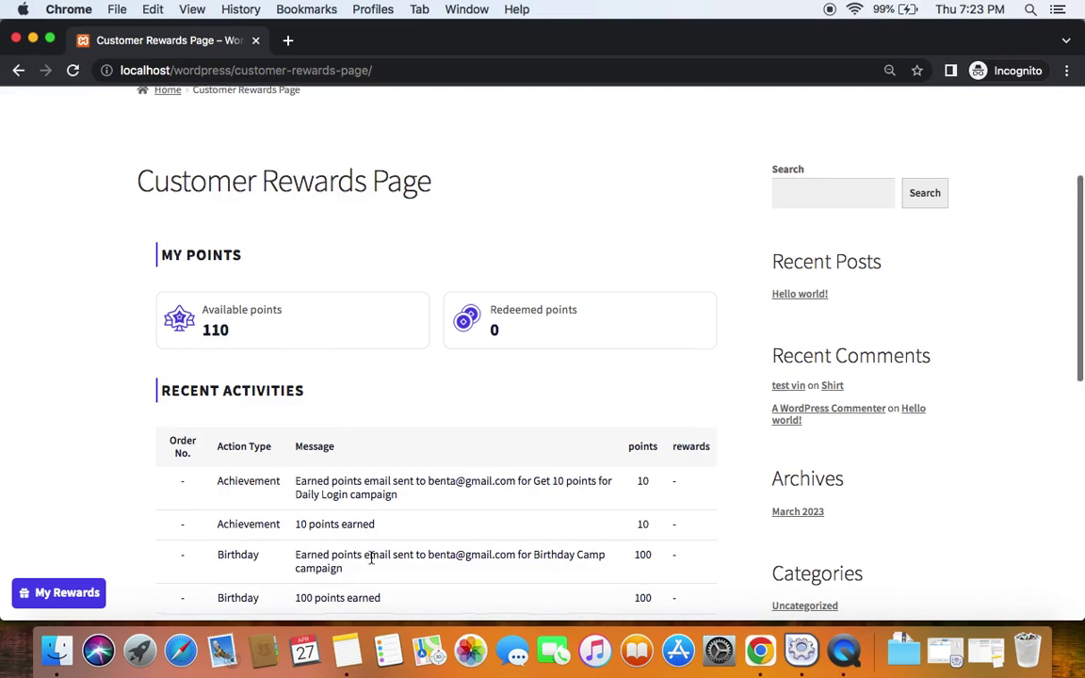
{"action": "scroll", "coordinate": [317, 511], "scroll_direction": "down", "scroll_amount": 2}
{"action": "scroll", "coordinate": [363, 517], "scroll_direction": "up", "scroll_amount": 2}
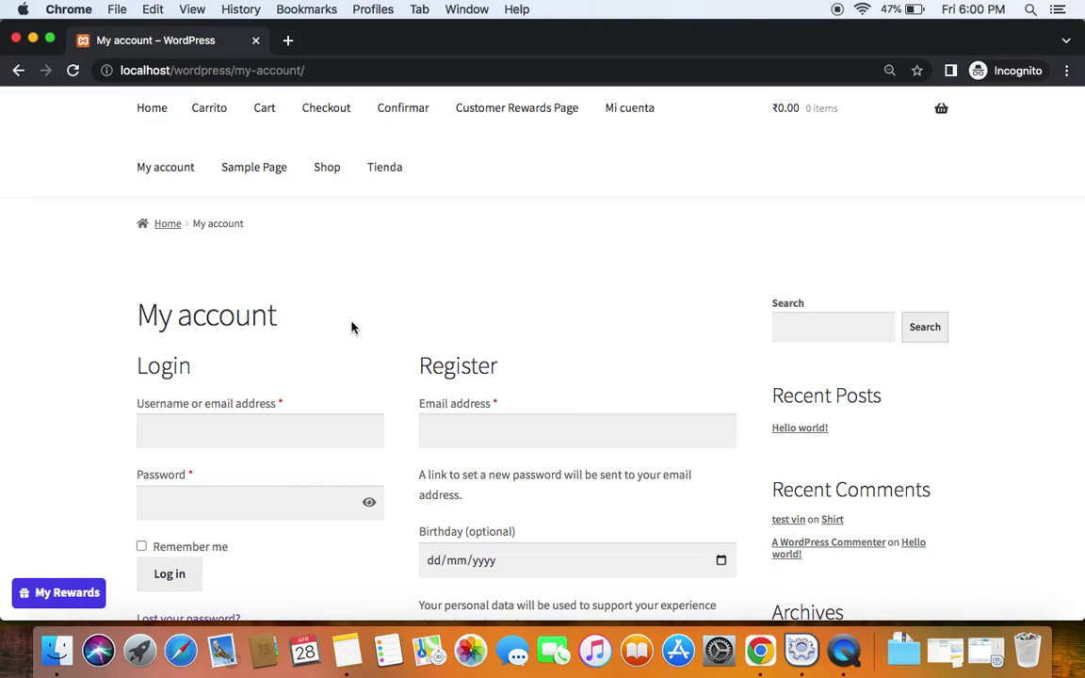
Log back in on My account with the customer's email address and pasted password
{"action": "left_click", "coordinate": [239, 426]}
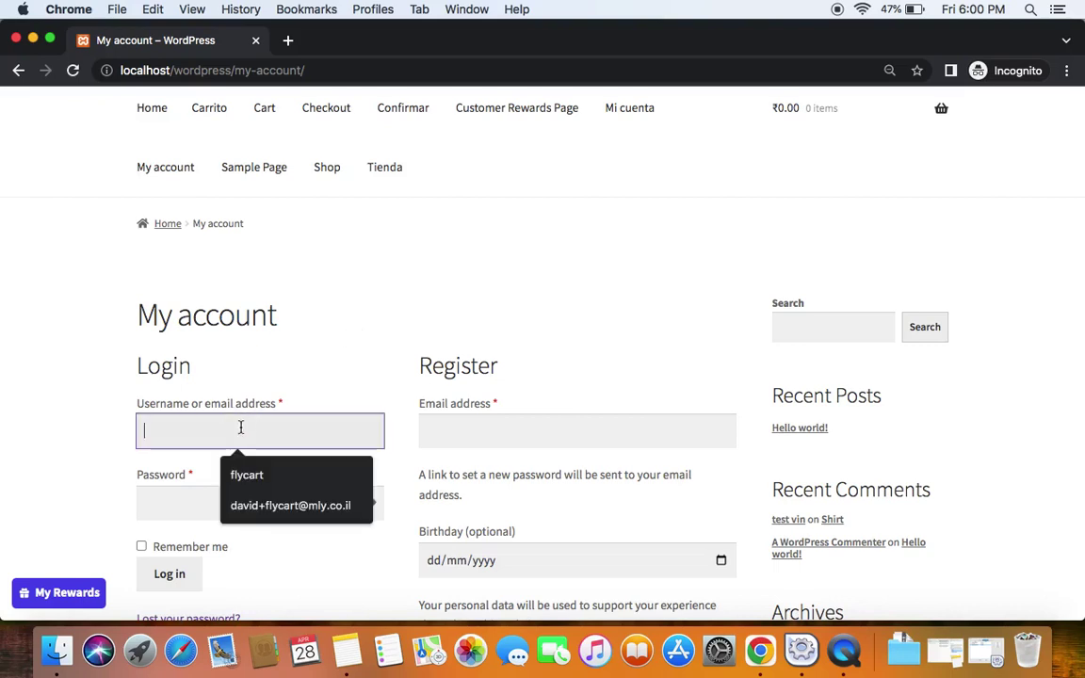
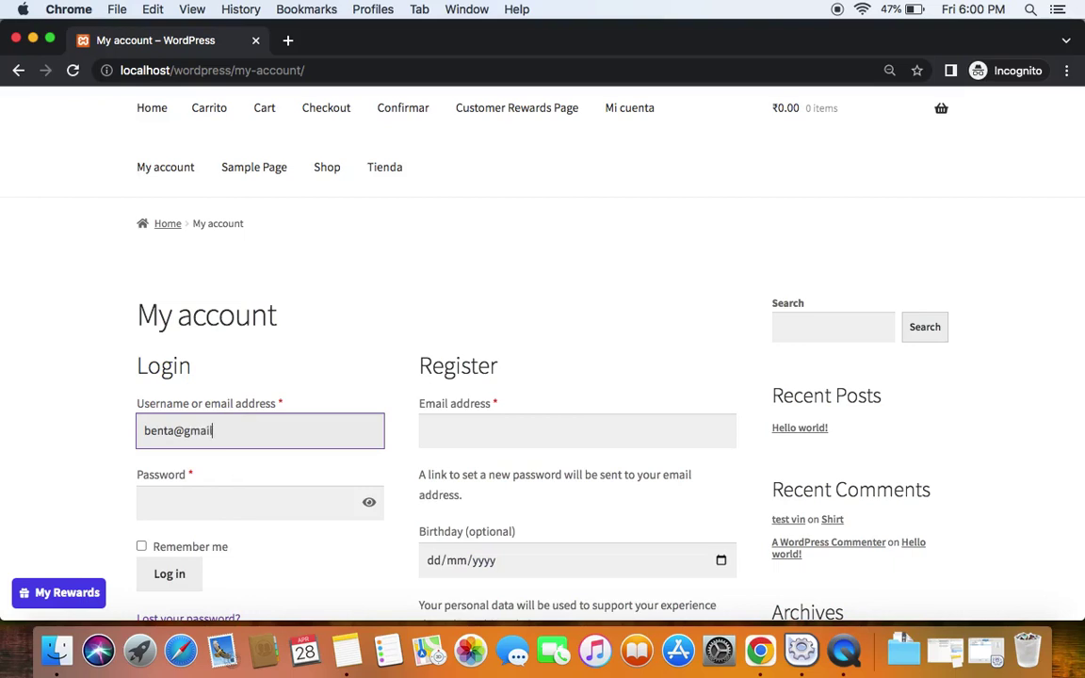
{"action": "left_click", "coordinate": [241, 500]}
{"action": "key", "text": "super+v"}
{"action": "scroll", "coordinate": [216, 527], "scroll_direction": "down", "scroll_amount": 2}
{"action": "left_click", "coordinate": [192, 526]}
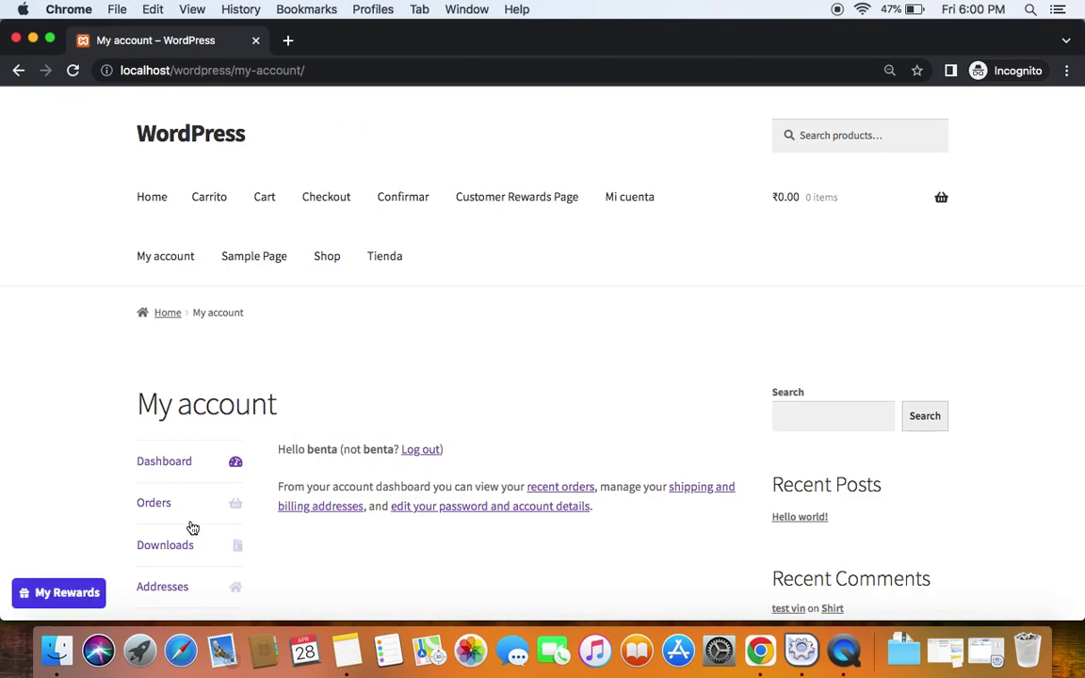
{"action": "scroll", "coordinate": [191, 526], "scroll_direction": "down", "scroll_amount": 5}
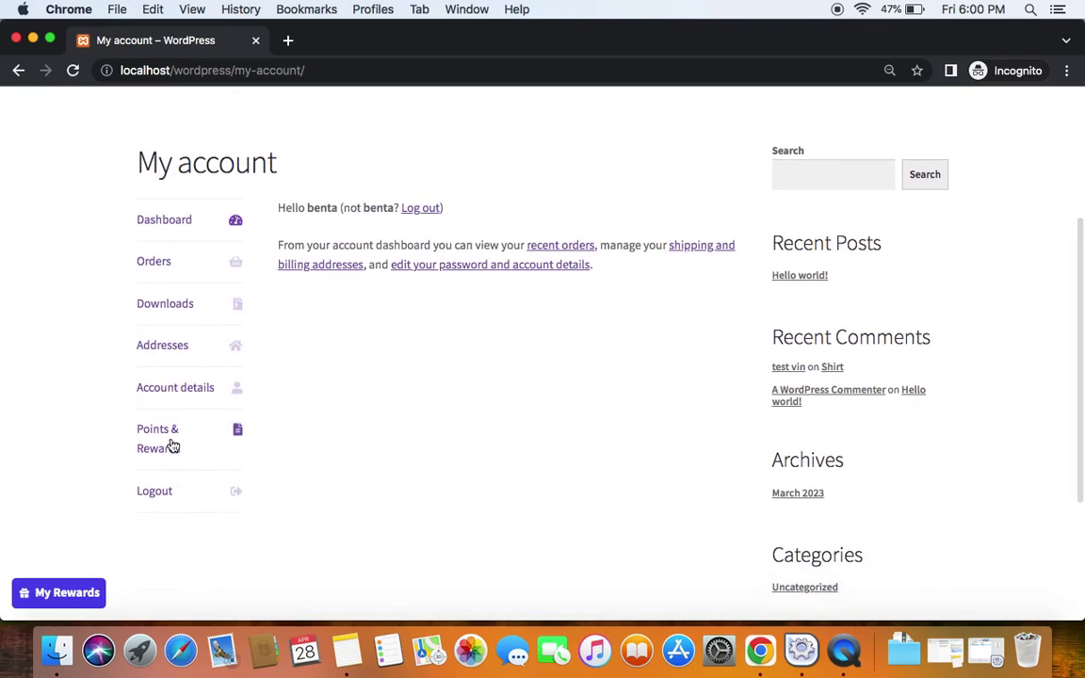
{"action": "scroll", "coordinate": [172, 444], "scroll_direction": "up", "scroll_amount": 5}
Open the Customer Rewards Page and confirm available points rose from 110 to 120
{"action": "left_click", "coordinate": [497, 184]}
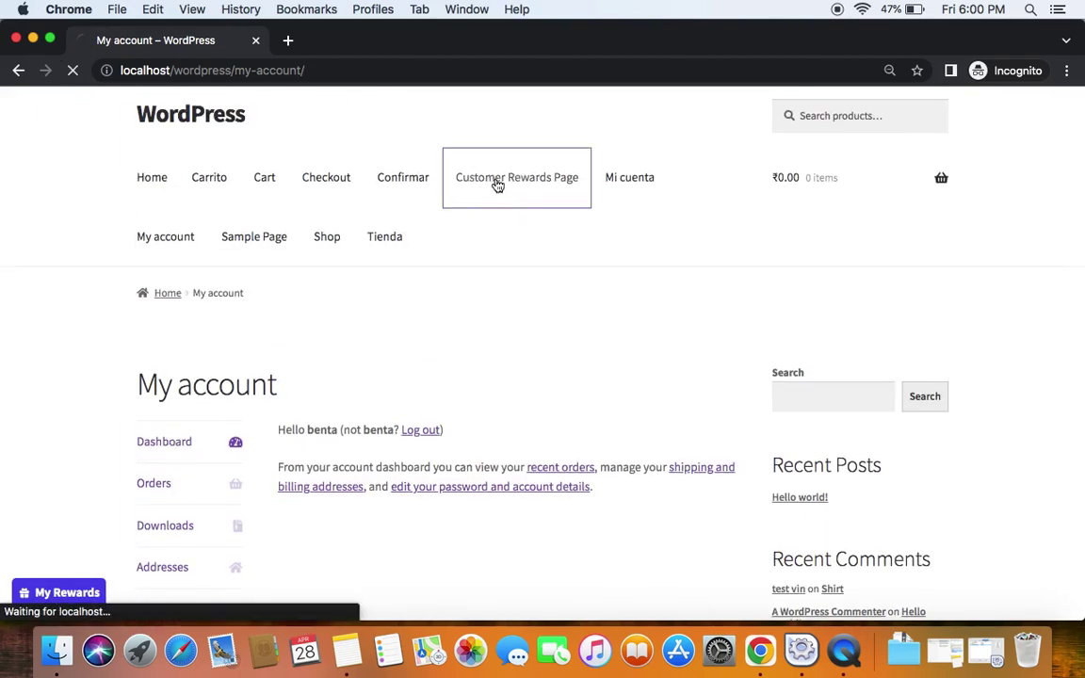
{"action": "scroll", "coordinate": [446, 441], "scroll_direction": "down", "scroll_amount": 1}
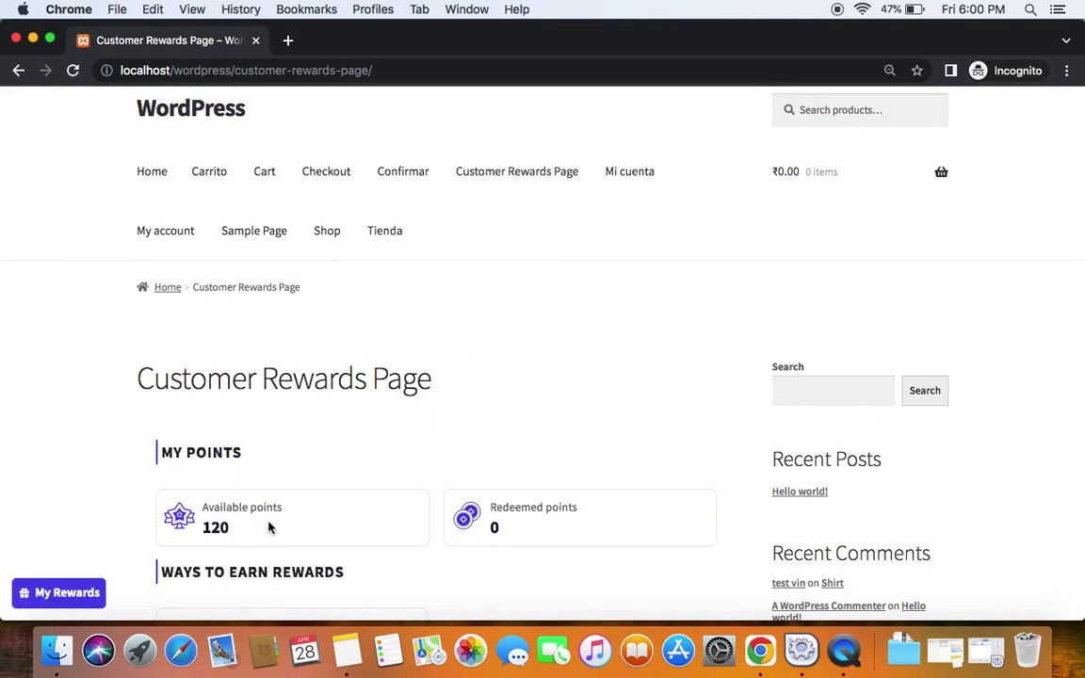
{"action": "scroll", "coordinate": [269, 529], "scroll_direction": "down", "scroll_amount": 2}
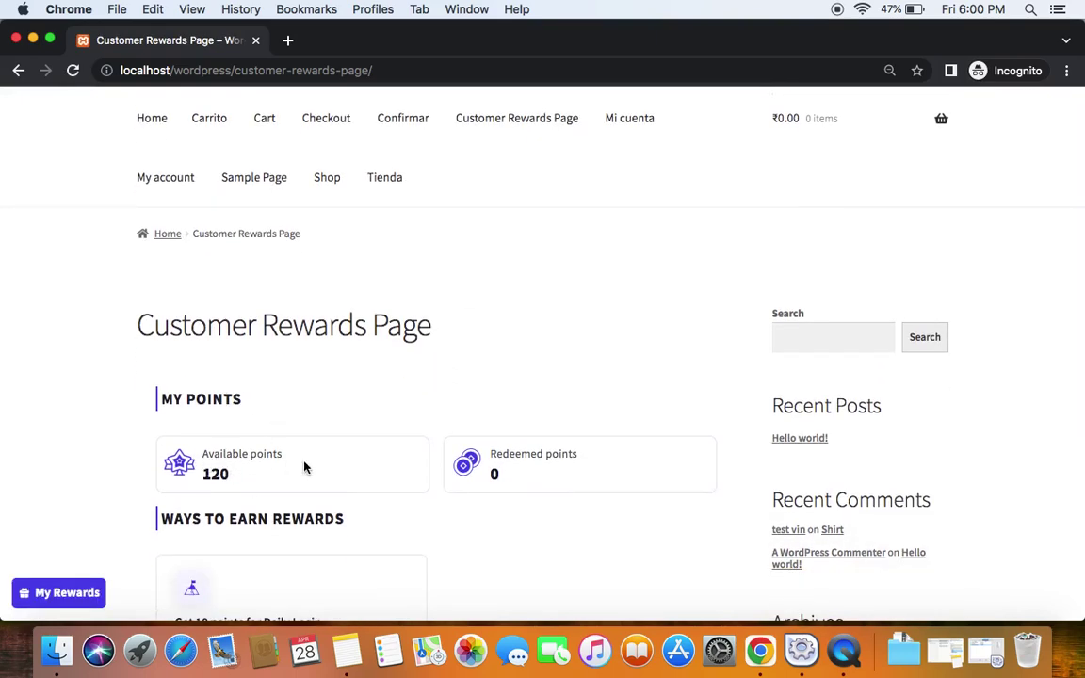